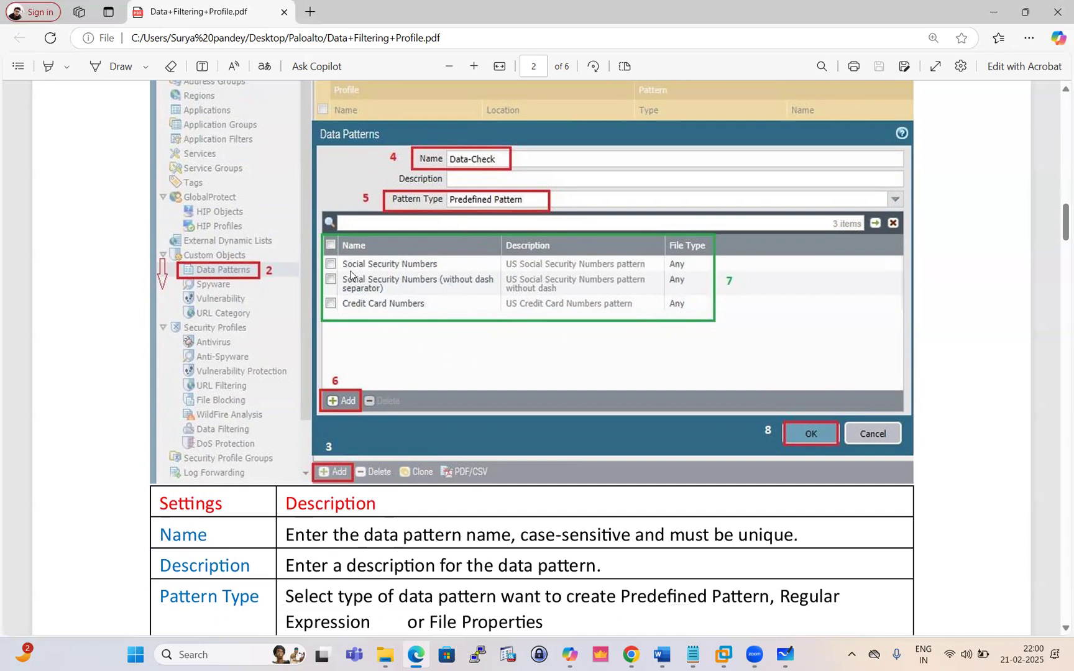
# Review the guide's sections on creating data patterns, building the data filtering profile and attaching it to a security policy rule
pyautogui.scroll(-5, 460, 322)
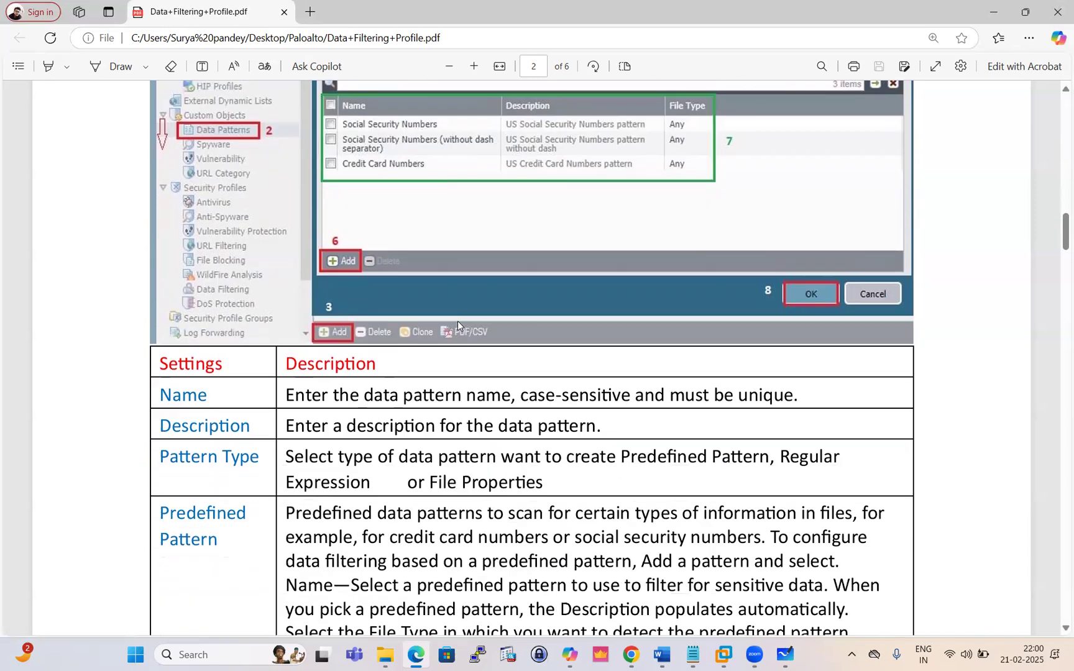
pyautogui.scroll(-6, 463, 324)
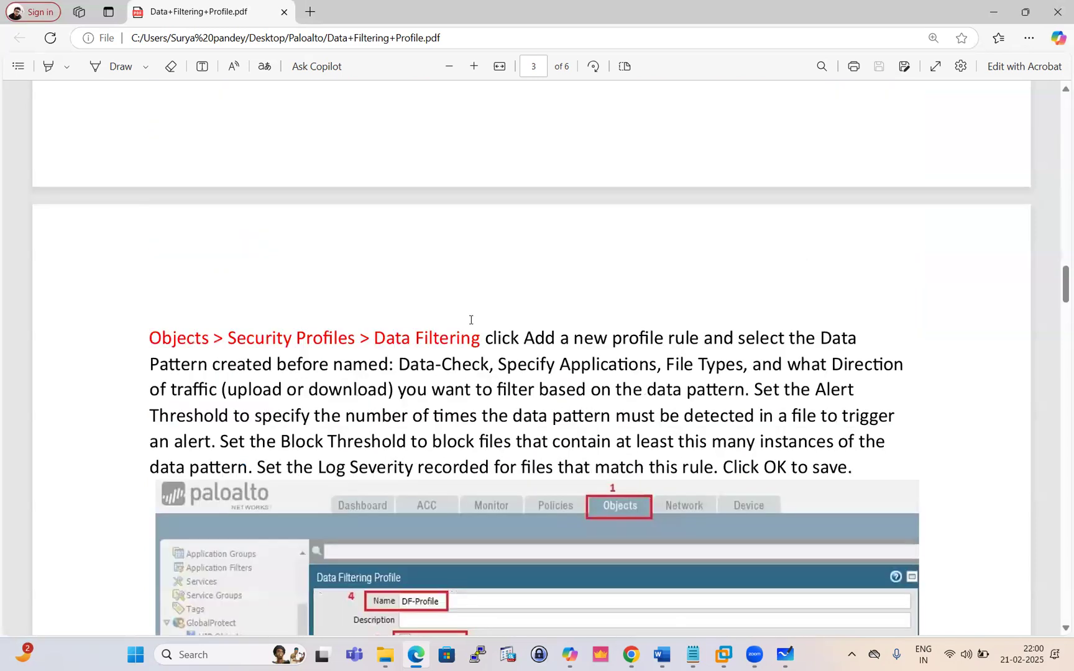
pyautogui.scroll(-5, 471, 319)
pyautogui.scroll(-3, 470, 320)
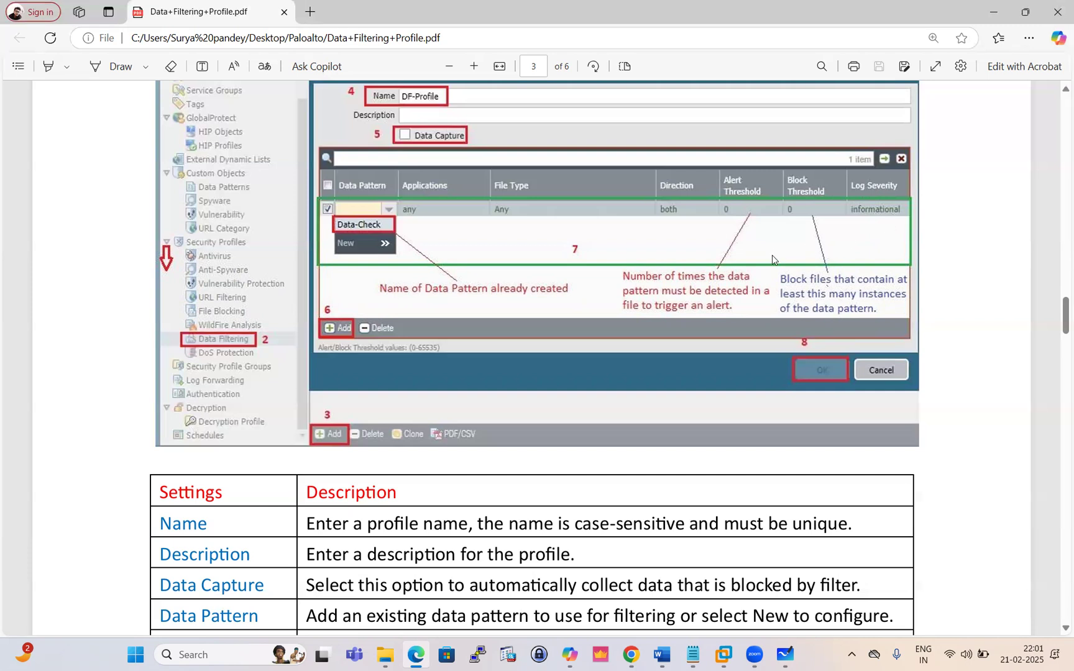
pyautogui.scroll(15, 369, 421)
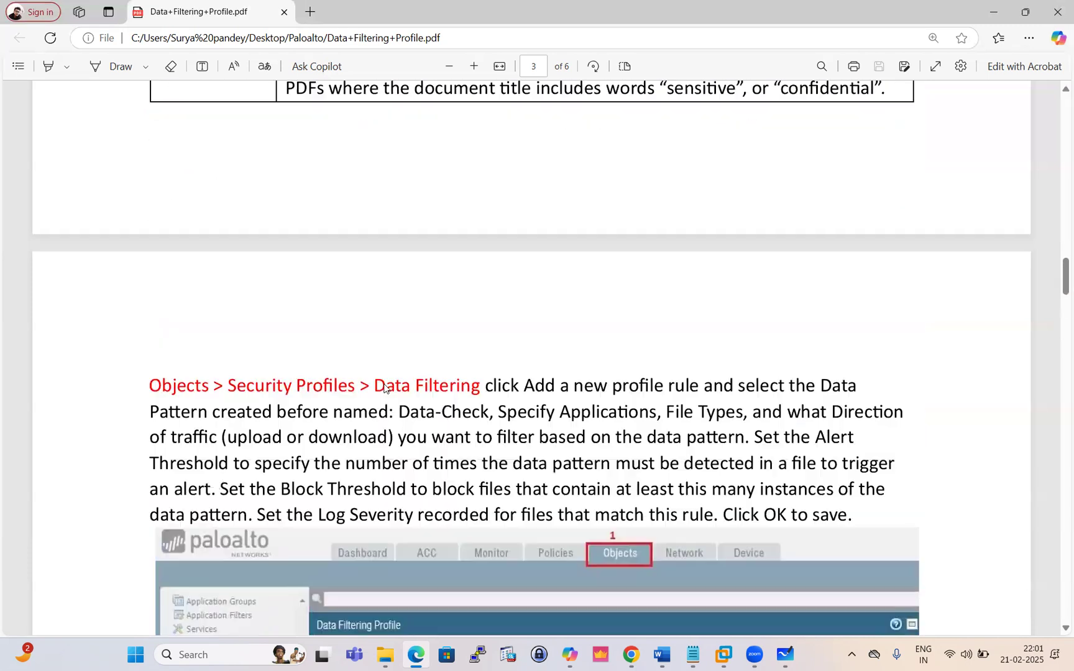
pyautogui.scroll(1, 383, 388)
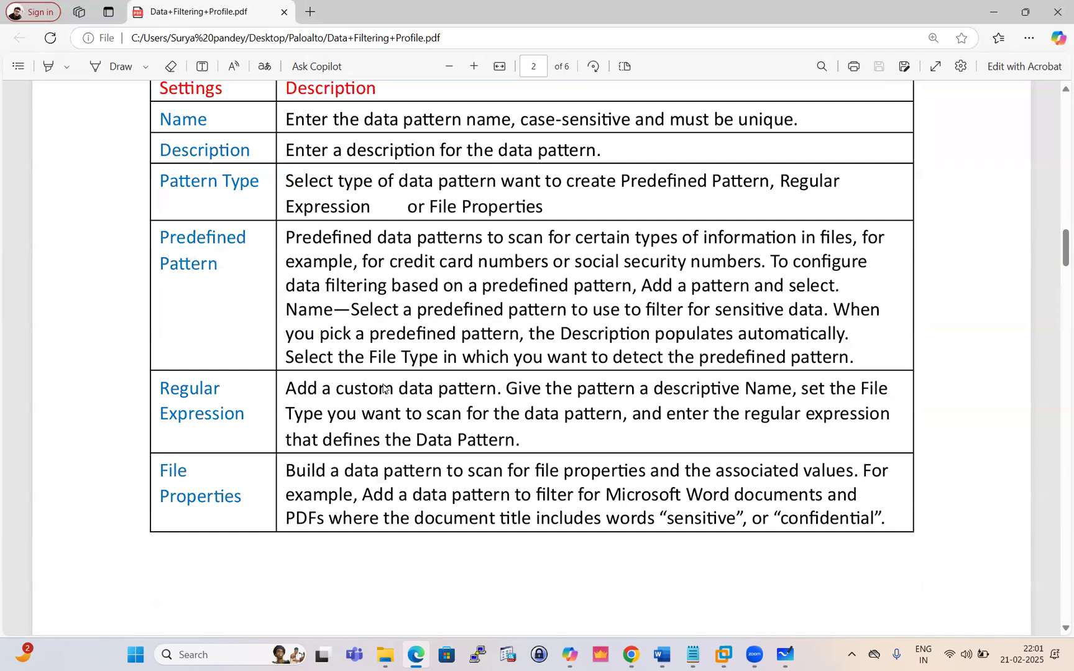
pyautogui.scroll(12, 383, 388)
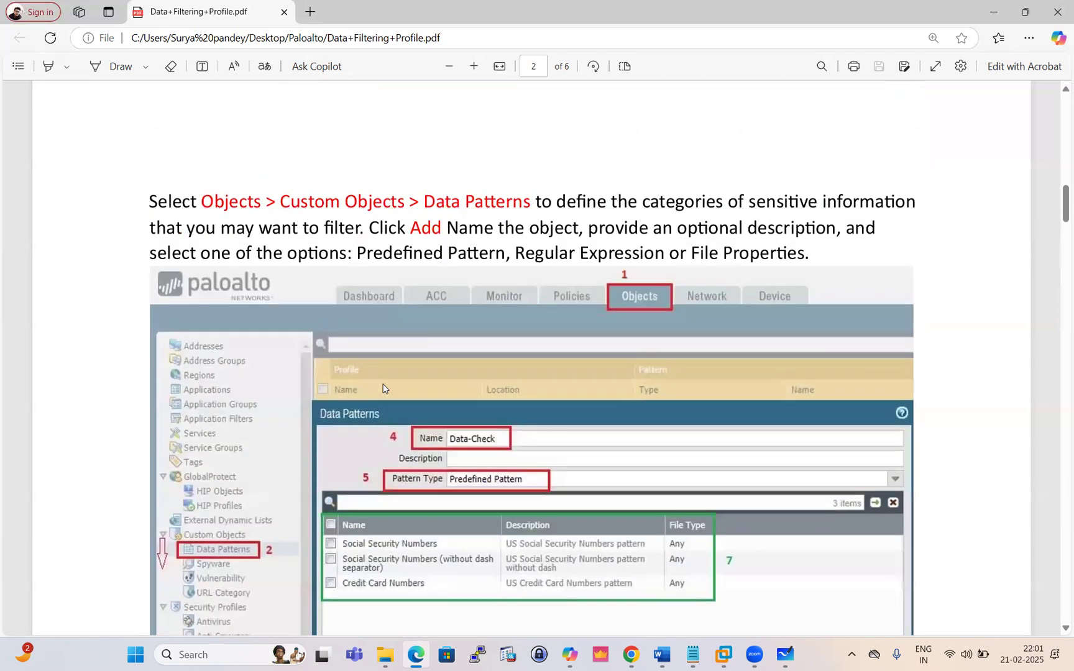
pyautogui.scroll(-8, 383, 389)
pyautogui.scroll(-10, 383, 384)
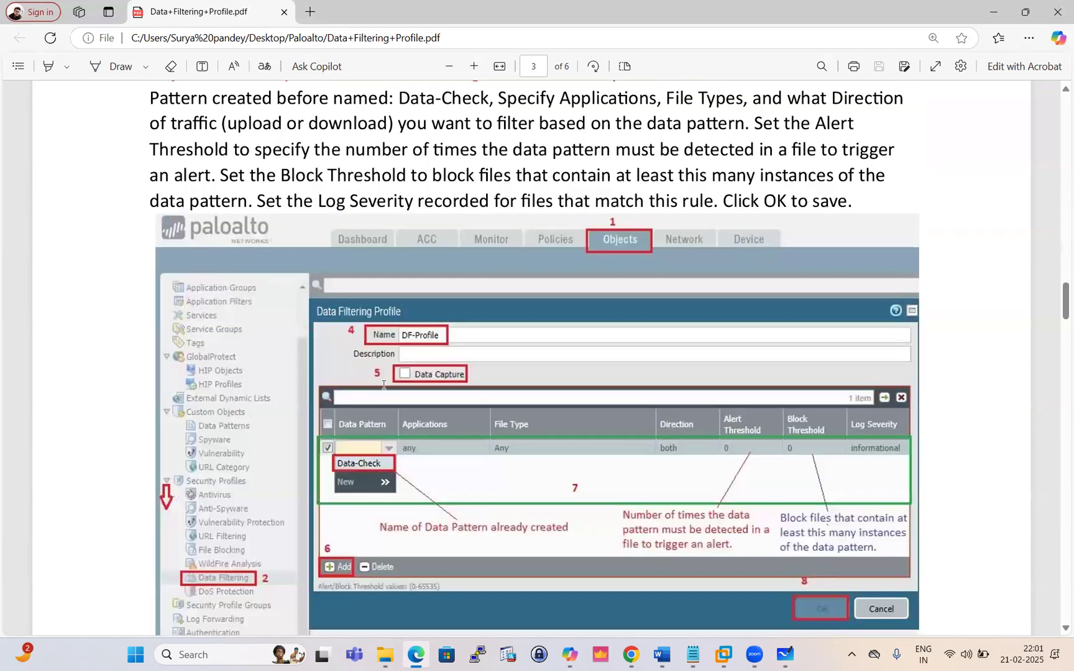
pyautogui.scroll(-6, 383, 384)
pyautogui.scroll(-10, 383, 387)
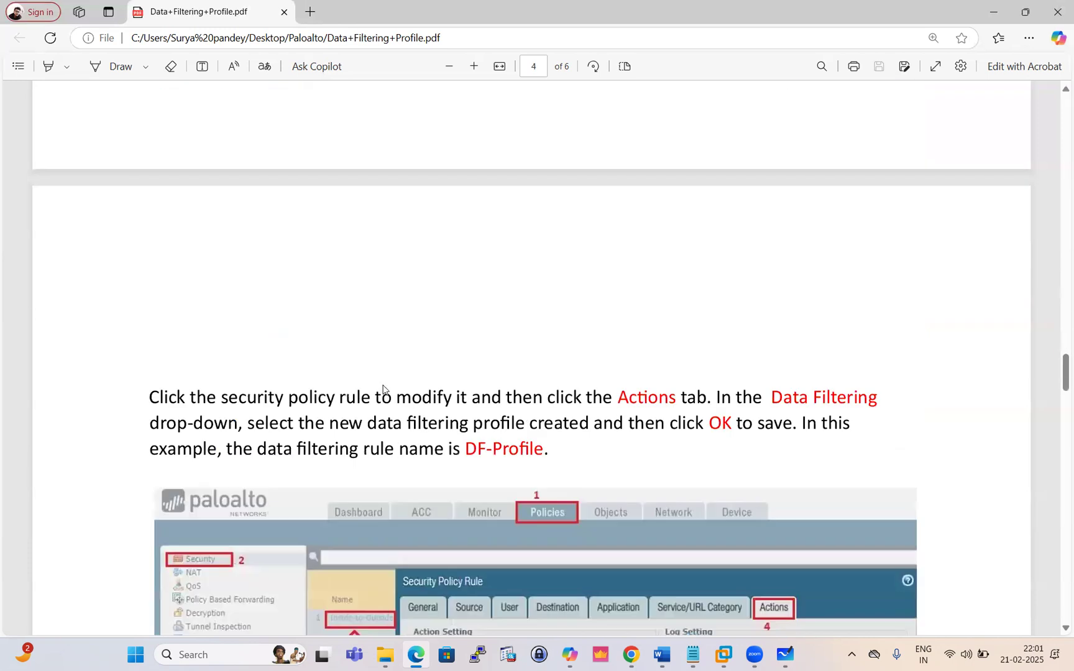
pyautogui.scroll(-5, 382, 390)
pyautogui.scroll(-20, 383, 390)
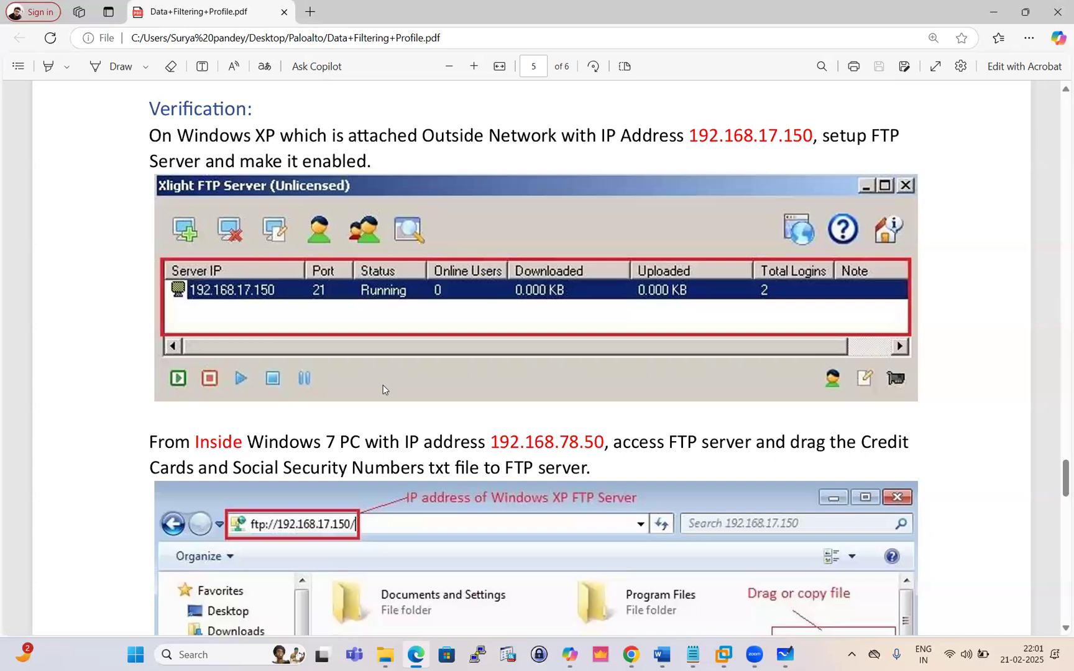
# Read the guide's FTP verification section and highlight the inside Windows 7 PC's IP address 192.168.78.50
pyautogui.scroll(-7, 383, 390)
pyautogui.scroll(2, 323, 279)
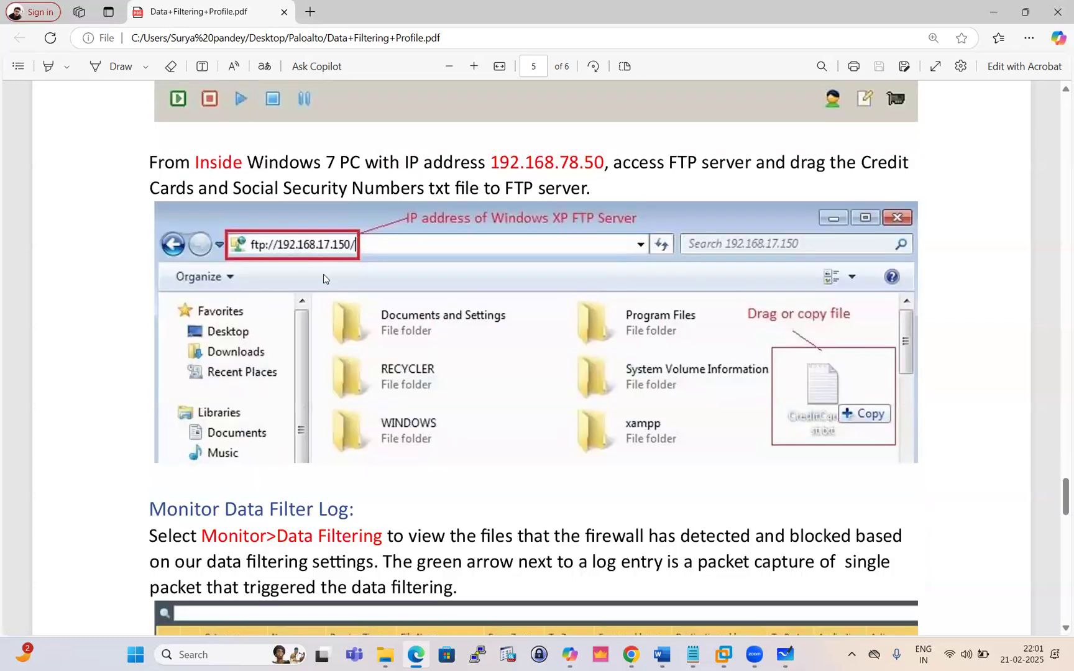
pyautogui.moveTo(196, 160); pyautogui.dragTo(380, 163)
pyautogui.moveTo(489, 163); pyautogui.dragTo(609, 163)
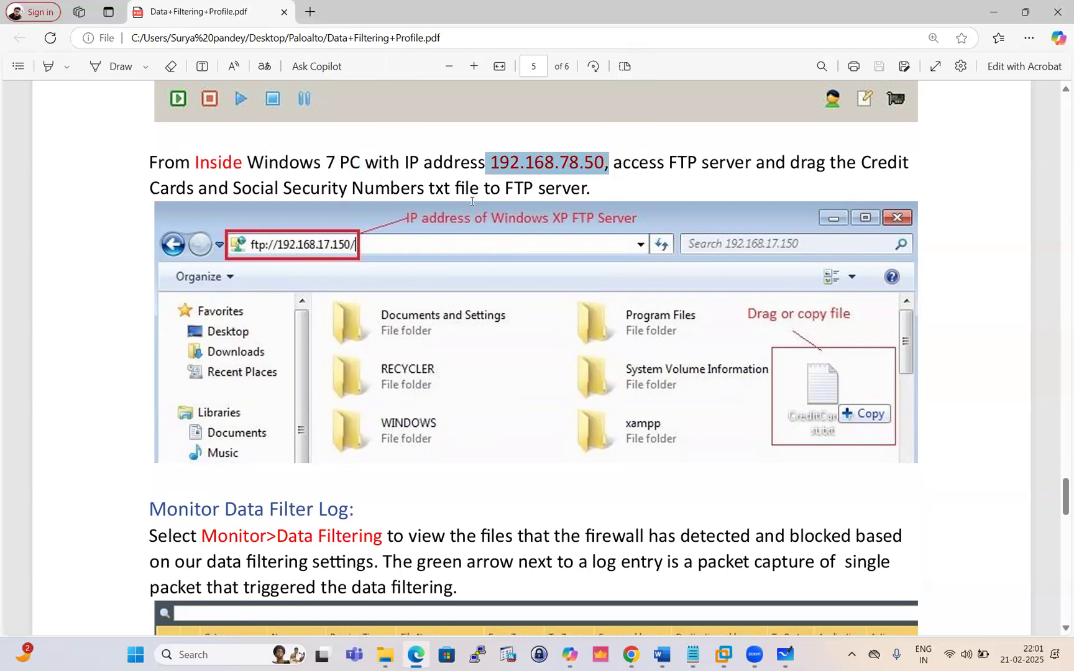
# Examine the guide's Monitor Data Filter Log section and highlight the "show log data" verification command on the last page
pyautogui.scroll(-3, 331, 301)
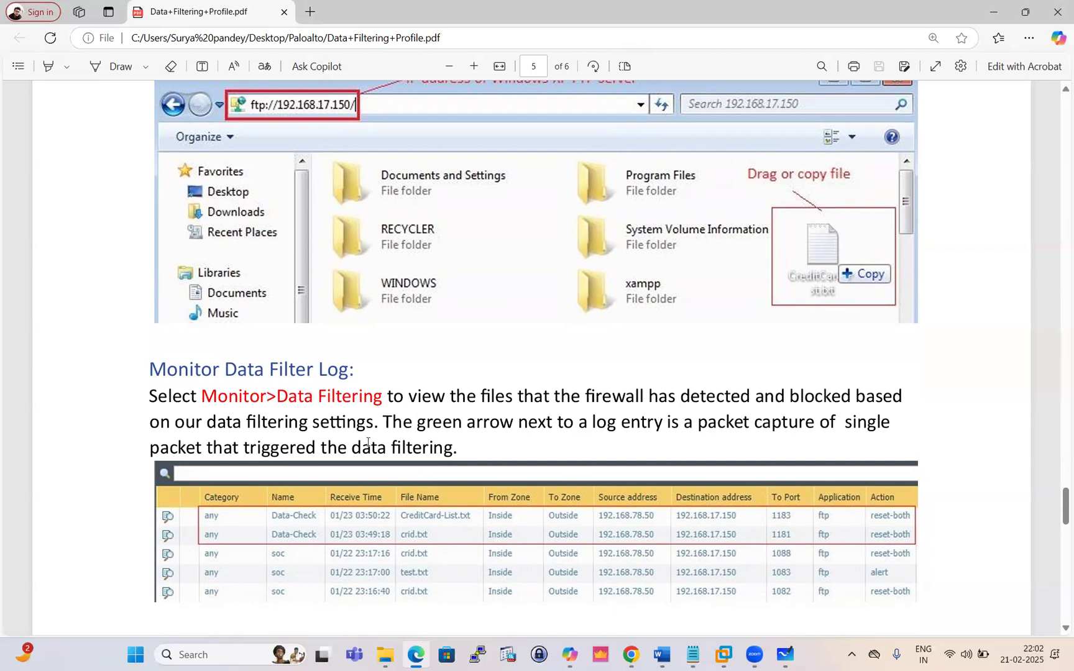
pyautogui.scroll(-2, 367, 442)
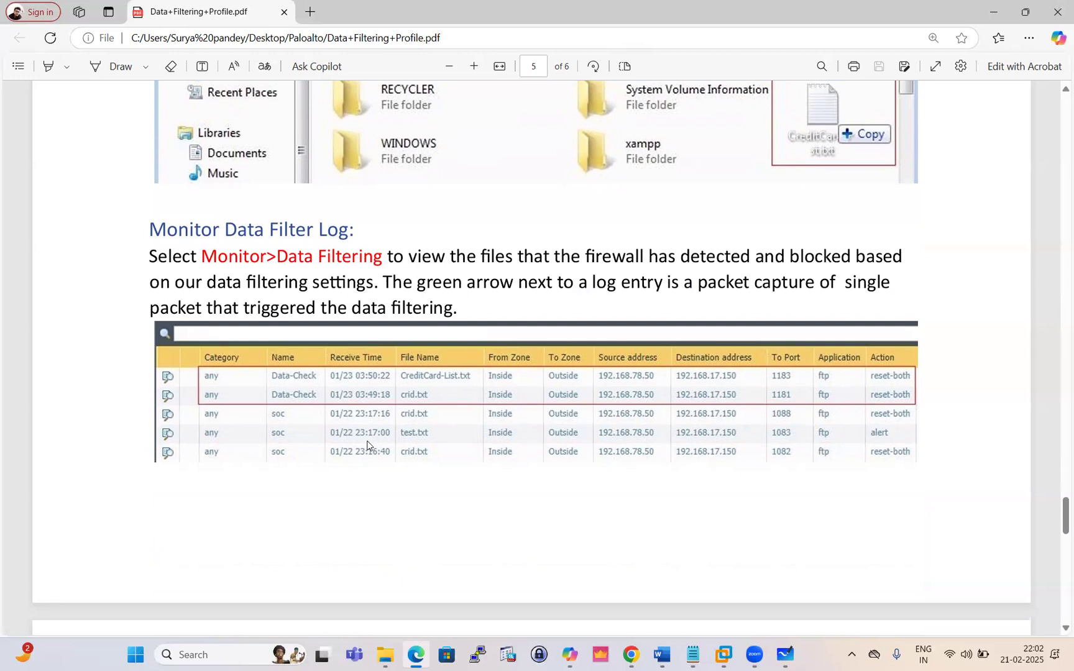
pyautogui.moveTo(204, 256); pyautogui.dragTo(373, 260)
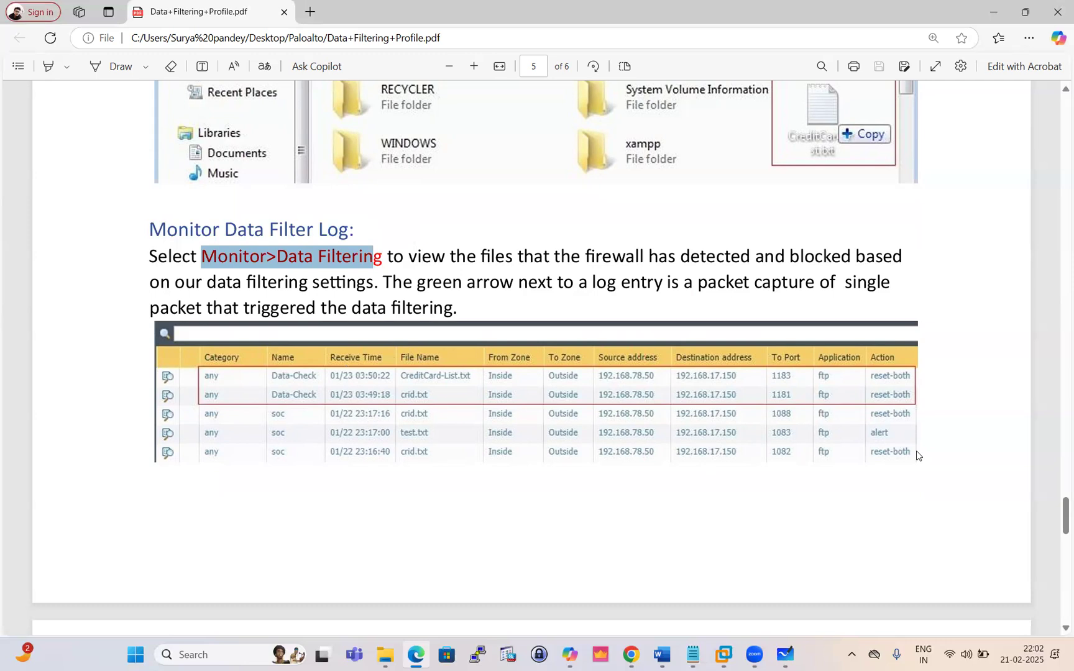
pyautogui.scroll(-1, 515, 419)
pyautogui.scroll(1, 510, 419)
pyautogui.scroll(-1, 511, 421)
pyautogui.scroll(-5, 510, 423)
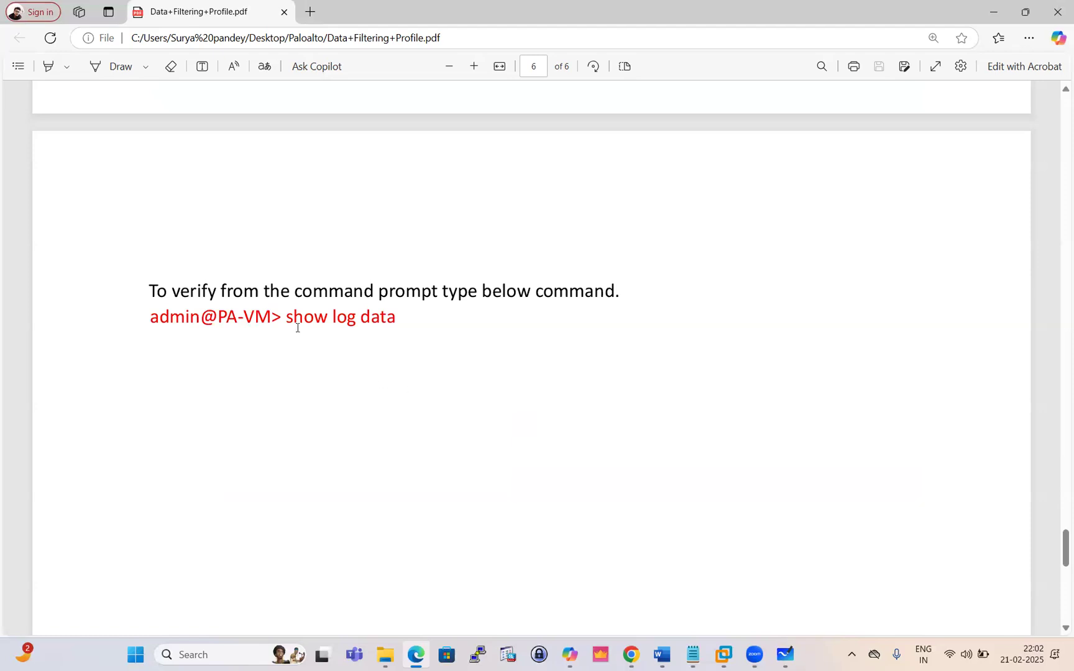
pyautogui.moveTo(285, 318); pyautogui.dragTo(453, 324)
pyautogui.scroll(-5, 508, 378)
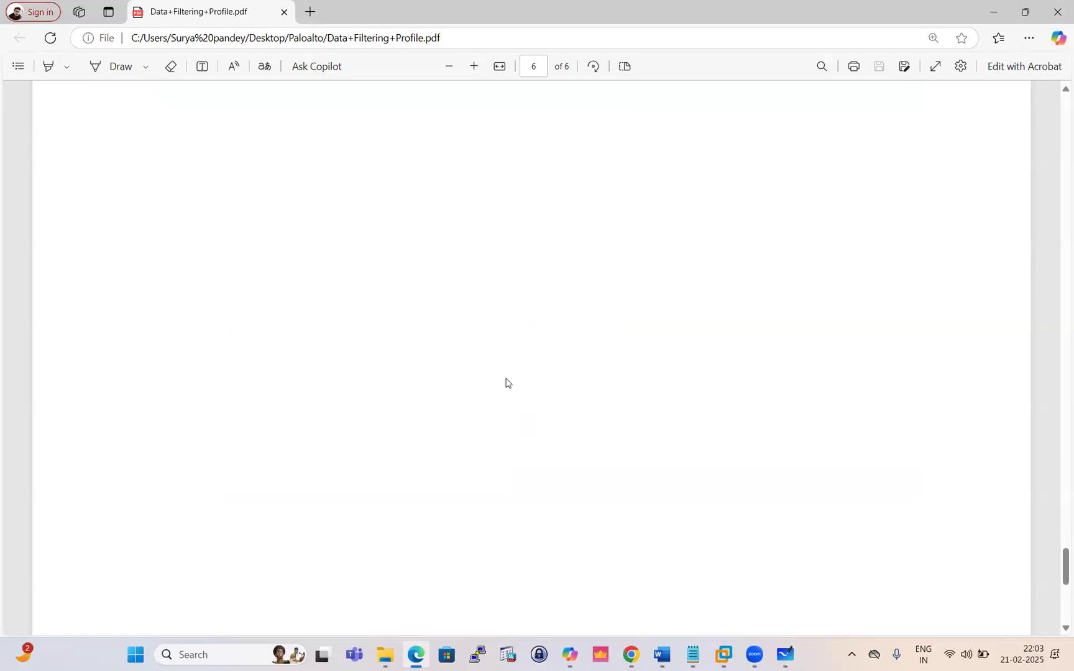
pyautogui.scroll(3, 508, 378)
# Switch to the PA-VM firewall in Chrome and start a new custom data pattern named Test-DATA
pyautogui.click(631, 655)
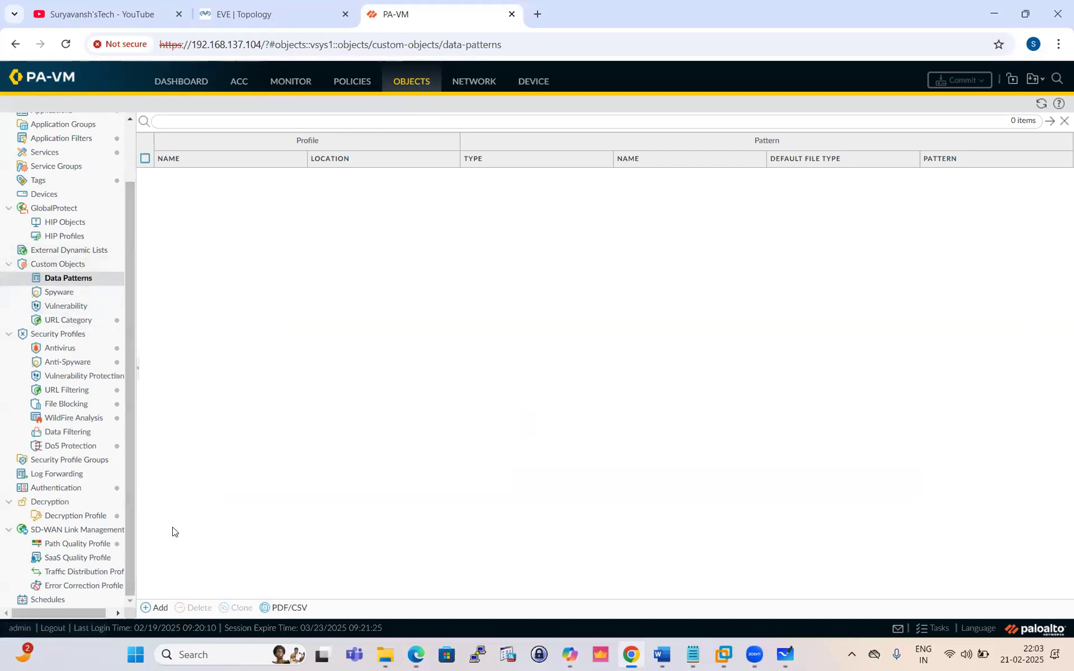
pyautogui.click(155, 608)
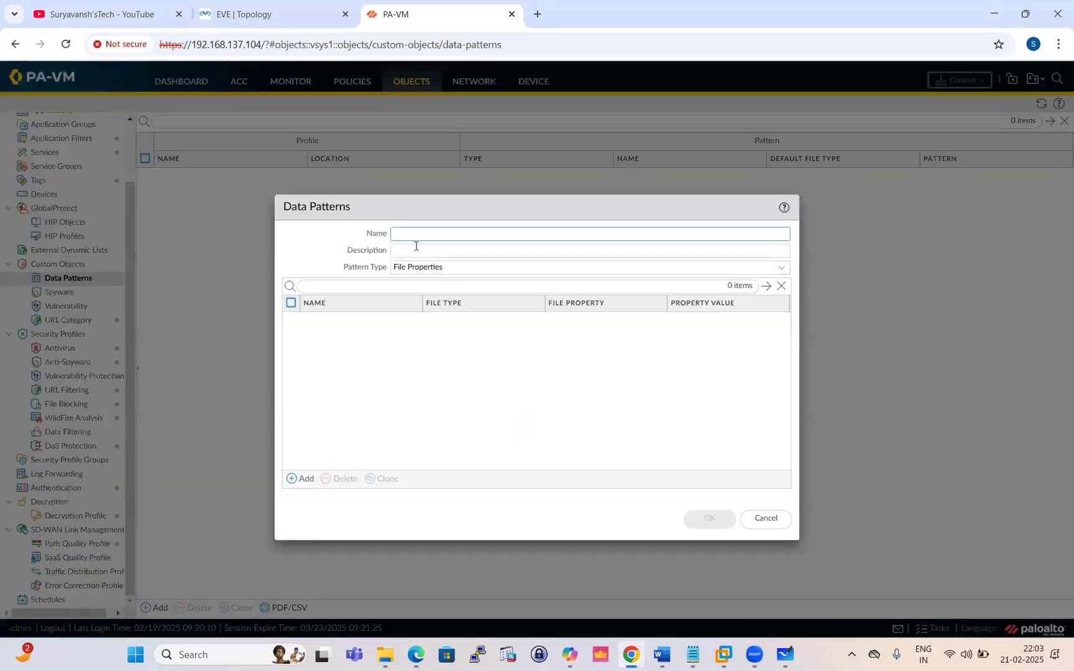
pyautogui.write('T')
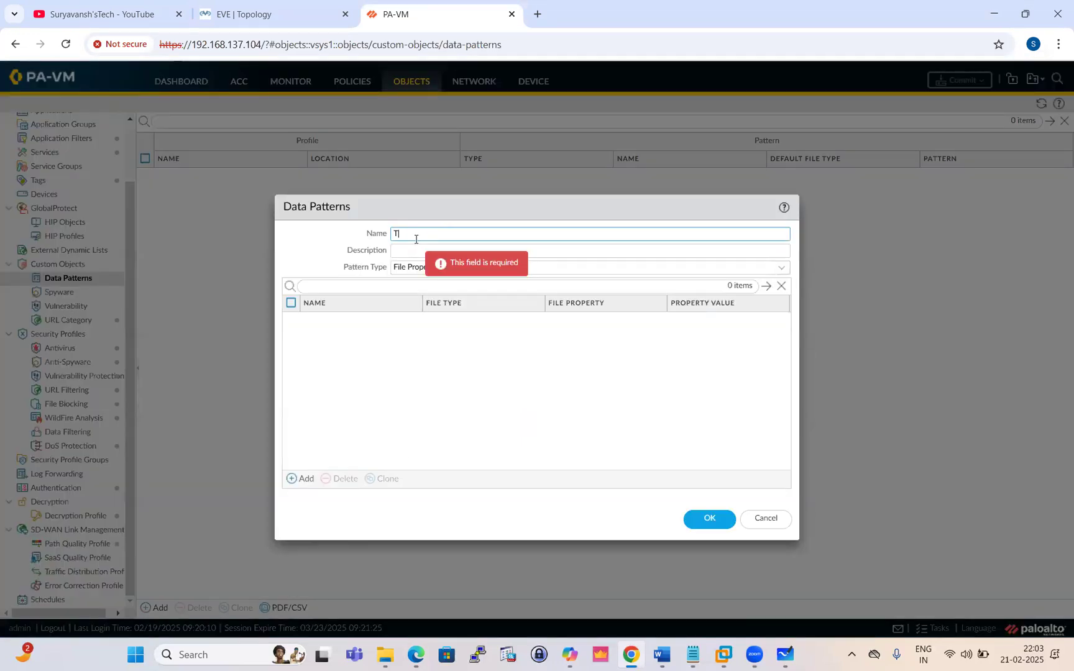
pyautogui.write('est-')
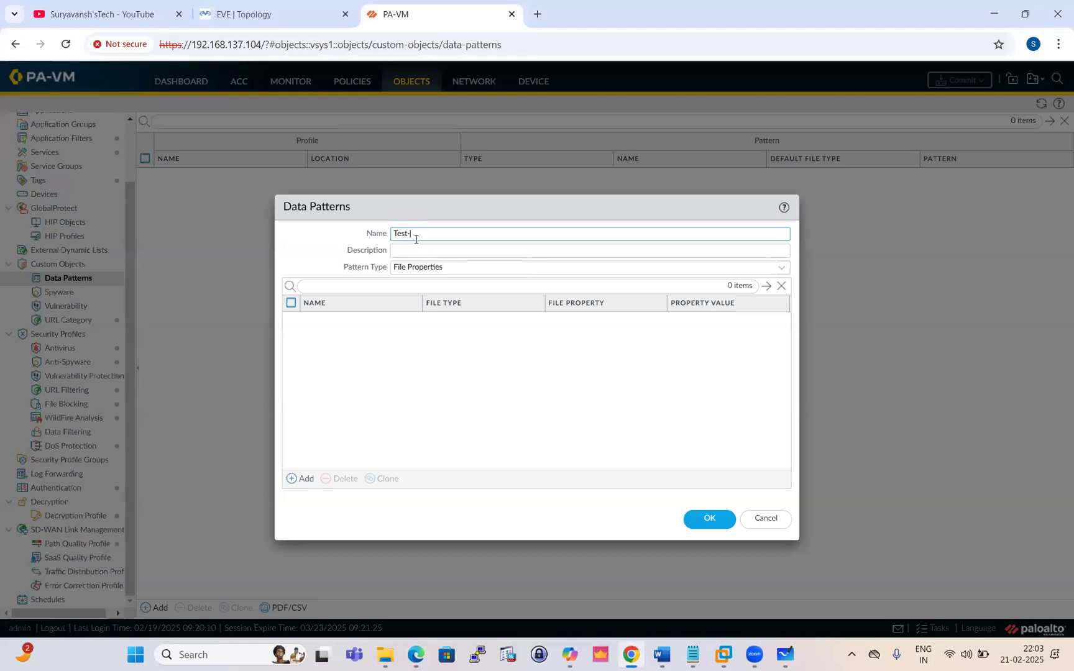
pyautogui.write('DATA')
pyautogui.click(301, 480)
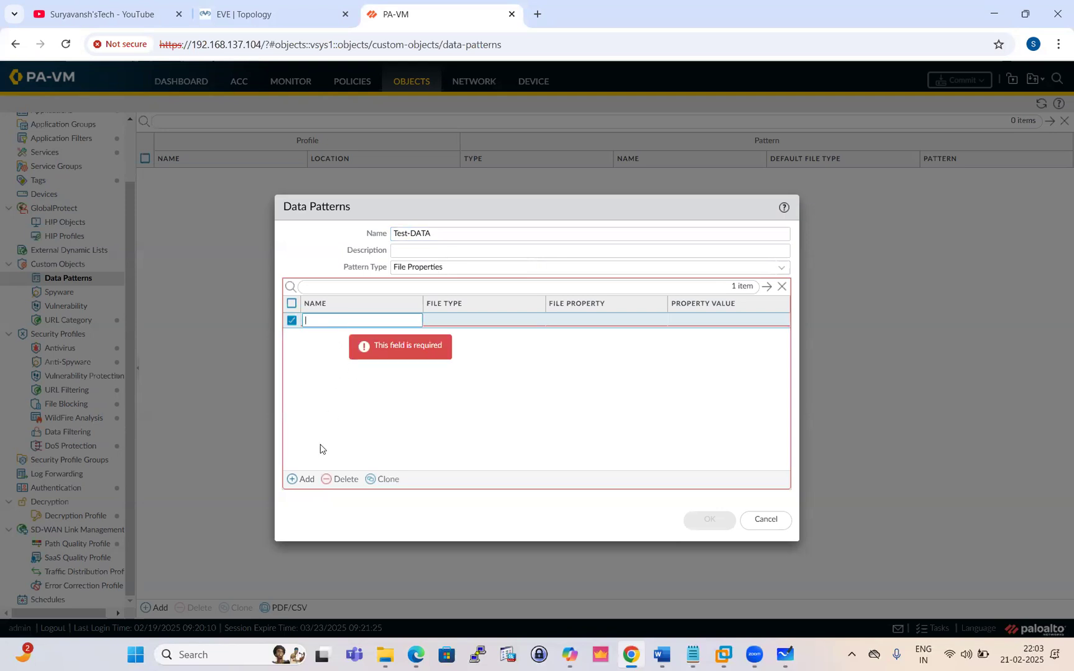
pyautogui.click(304, 480)
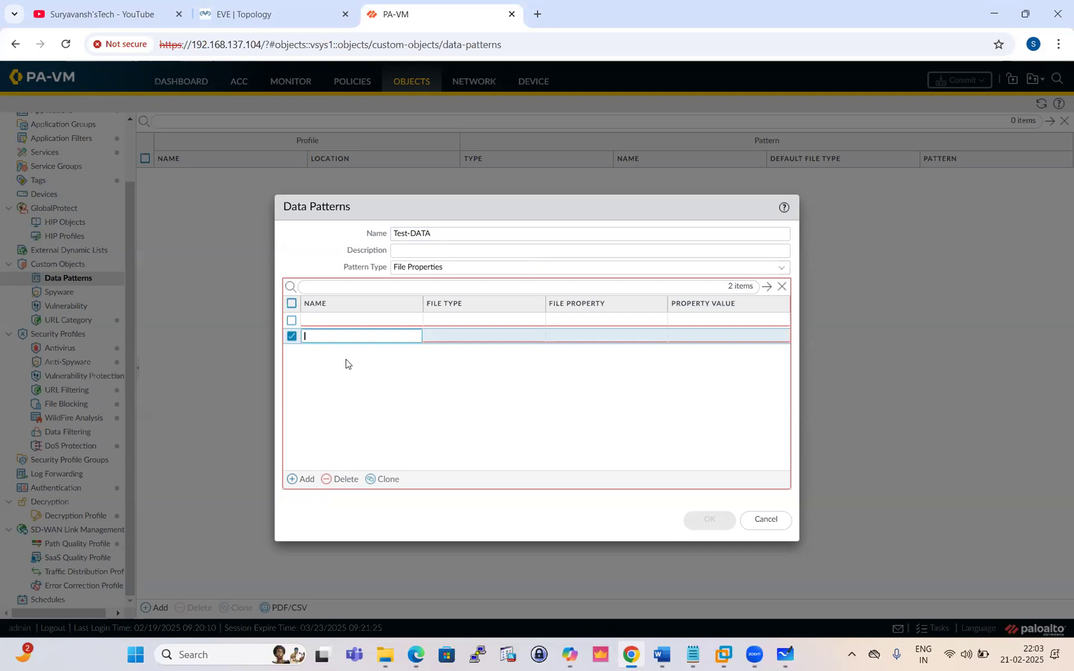
pyautogui.click(346, 479)
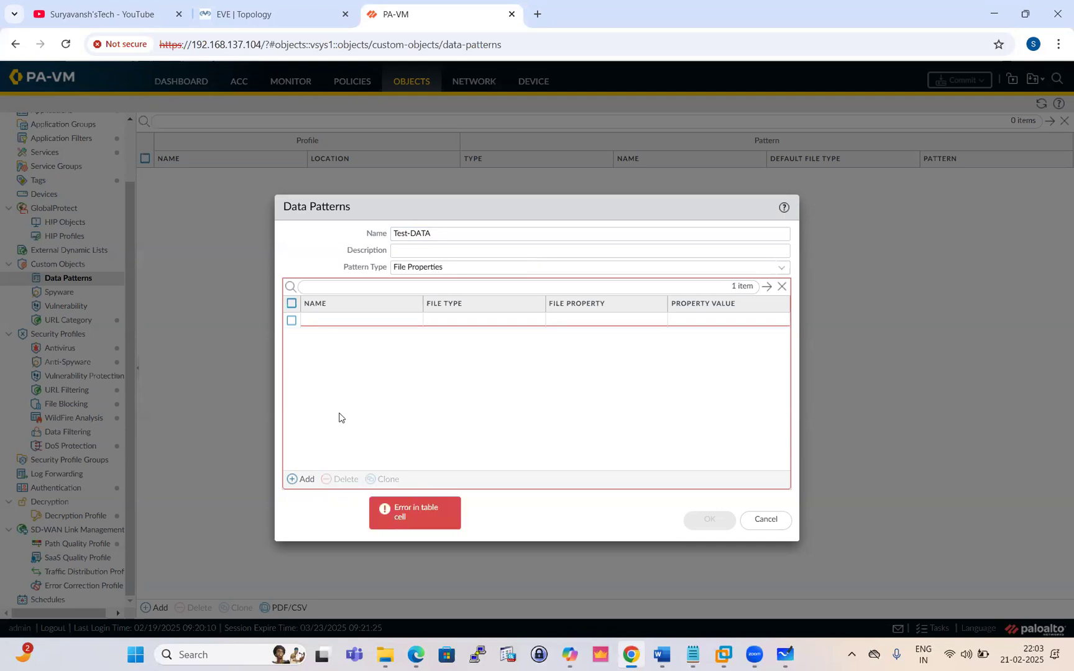
pyautogui.click(365, 321)
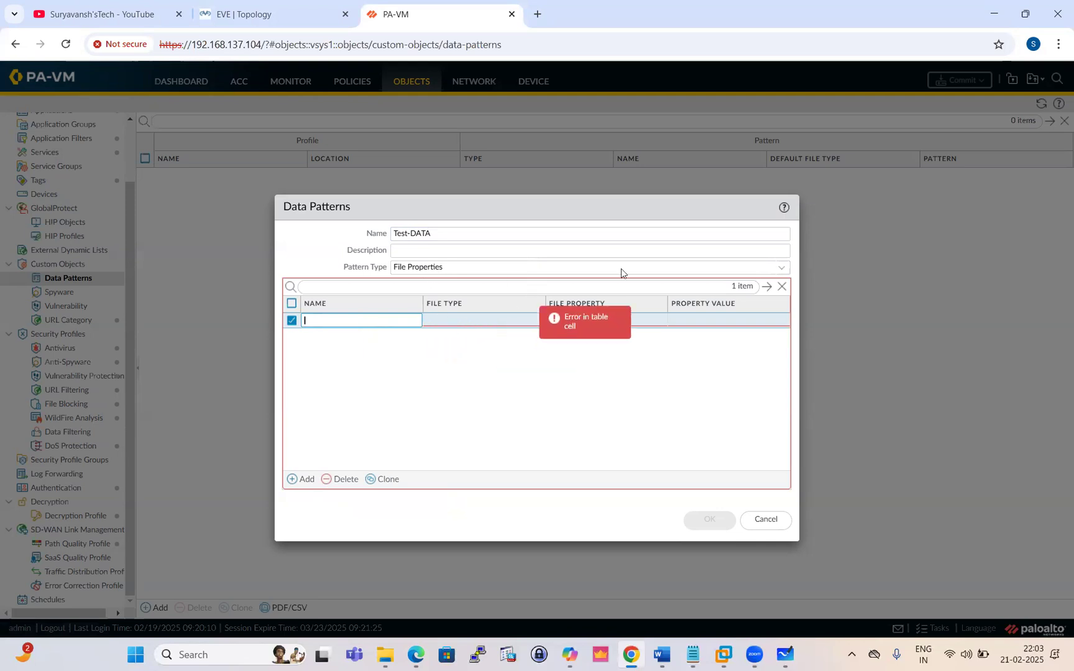
# Set the pattern type to Predefined Pattern and add the Social Security Numbers pattern to Test-DATA
pyautogui.click(784, 269)
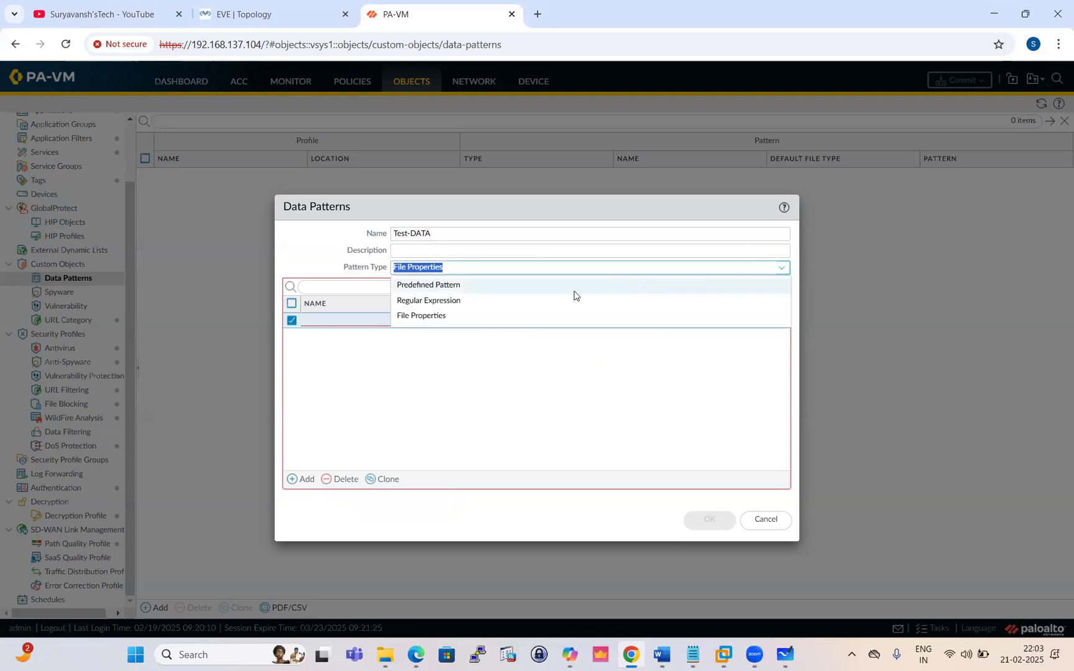
pyautogui.click(465, 287)
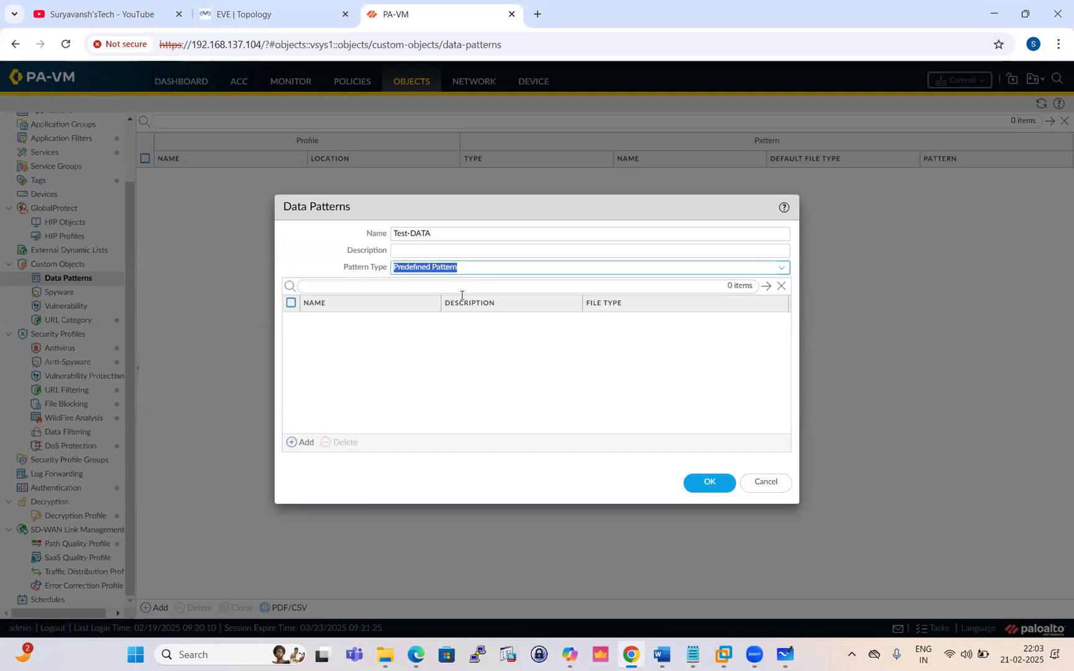
pyautogui.click(302, 442)
pyautogui.scroll(-3, 381, 466)
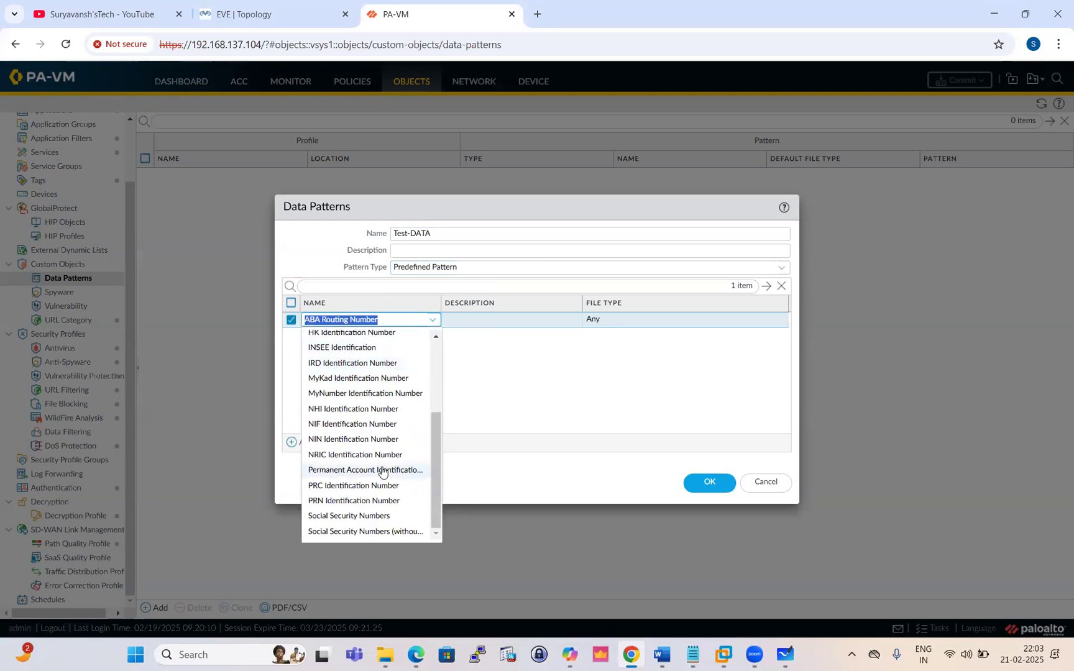
pyautogui.click(345, 517)
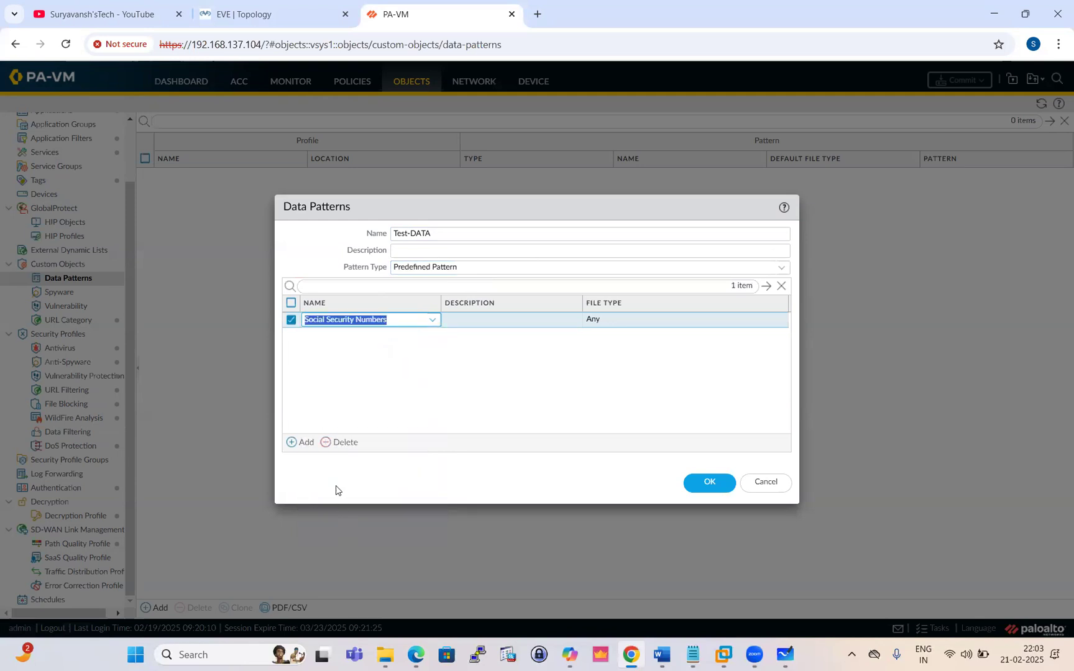
# Add the Credit Card Numbers pattern as a second entry and save the Test-DATA data pattern
pyautogui.click(302, 443)
pyautogui.scroll(-1, 375, 460)
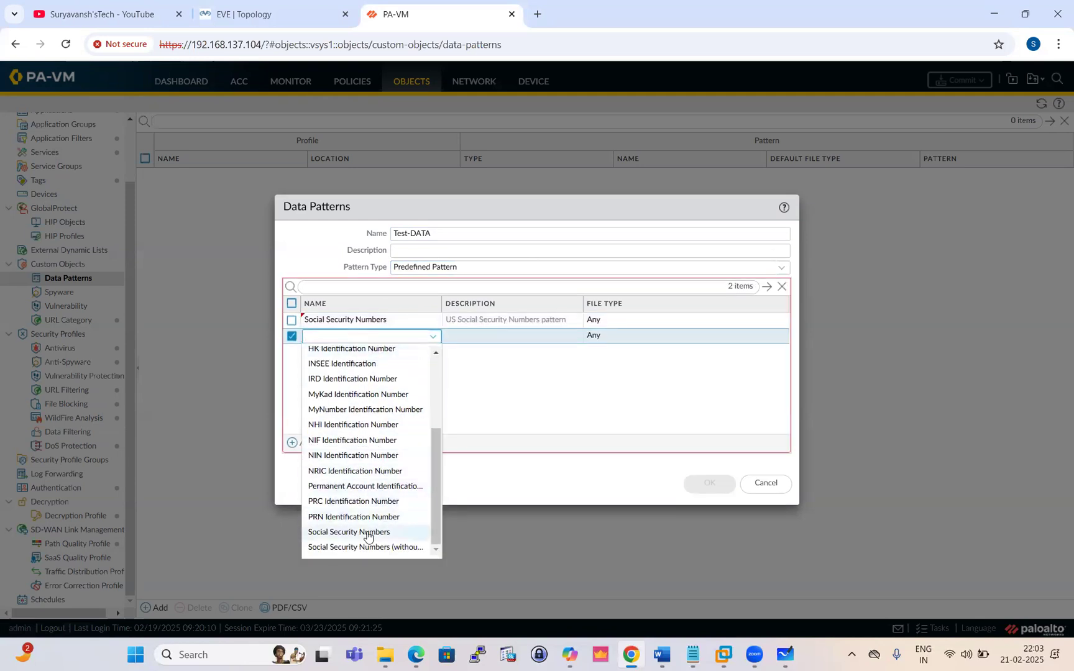
pyautogui.scroll(3, 361, 472)
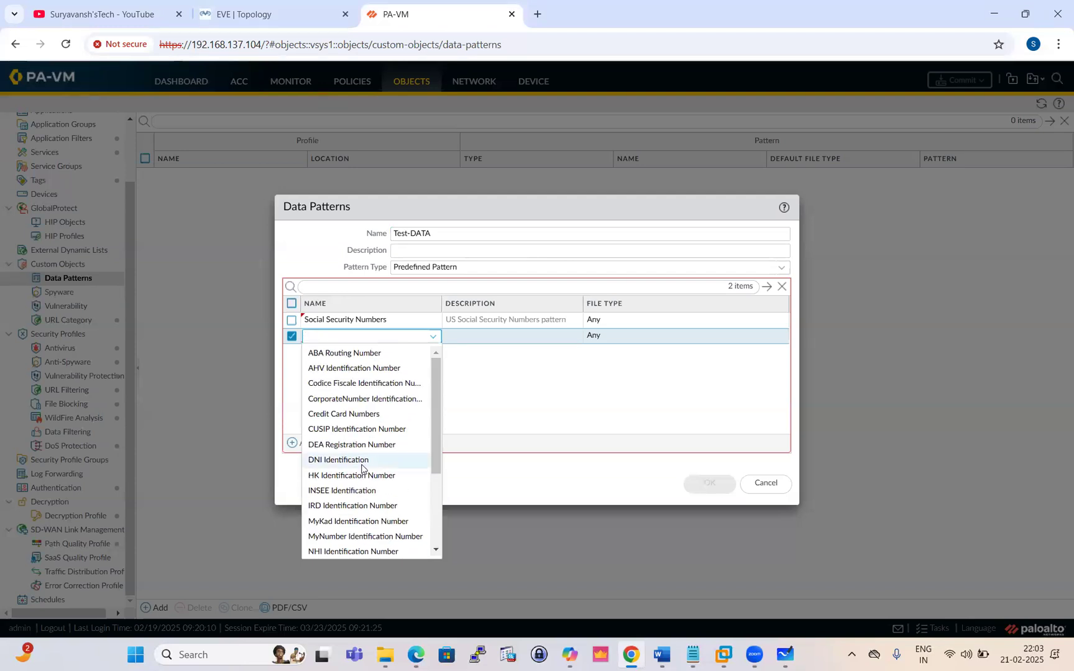
pyautogui.scroll(-3, 388, 401)
pyautogui.scroll(3, 373, 410)
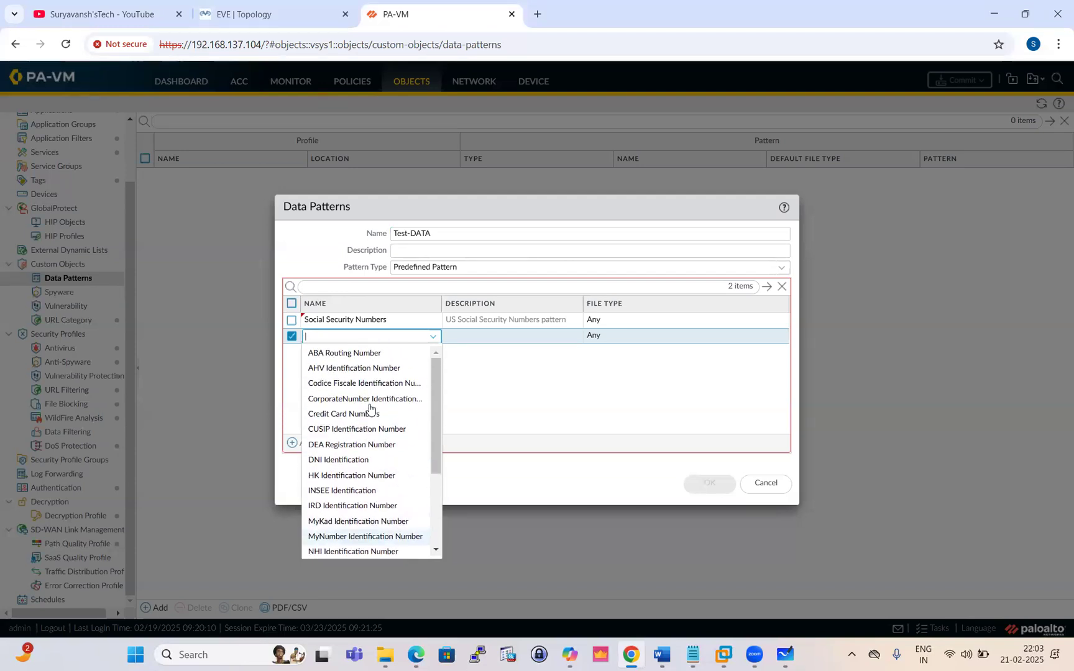
pyautogui.click(368, 413)
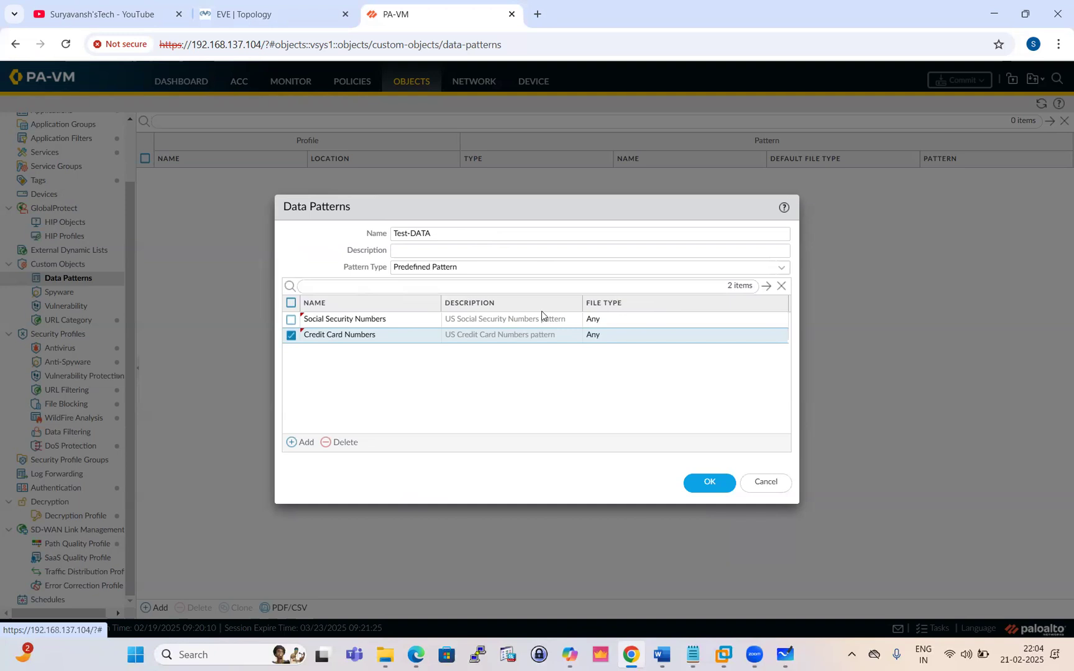
pyautogui.click(710, 482)
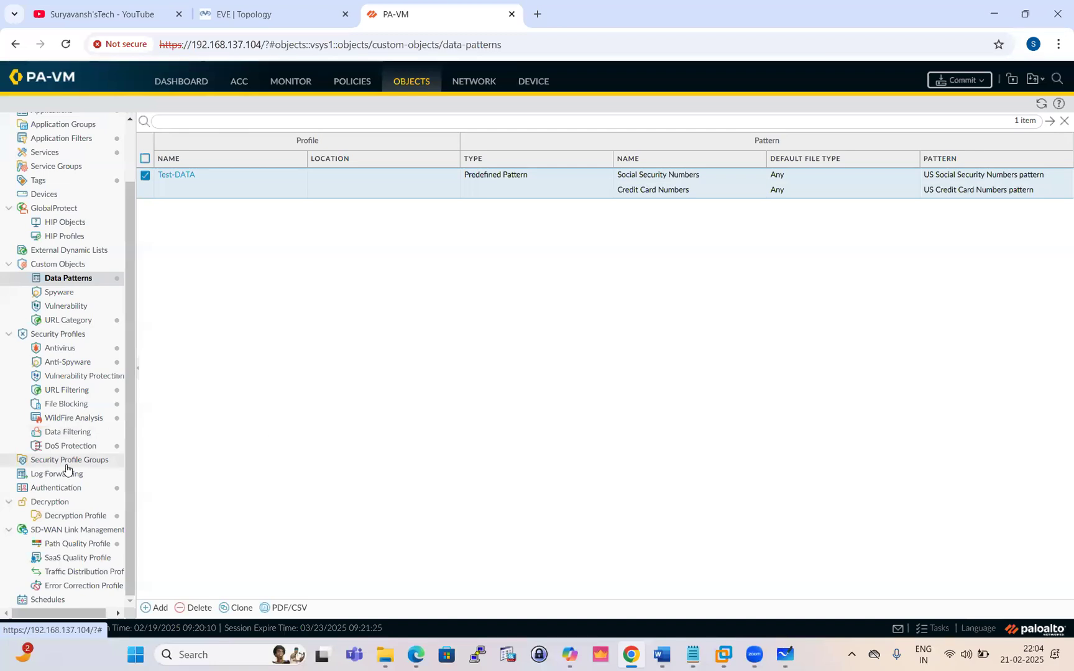
# Start a new data filtering security profile named Data-Test
pyautogui.click(70, 434)
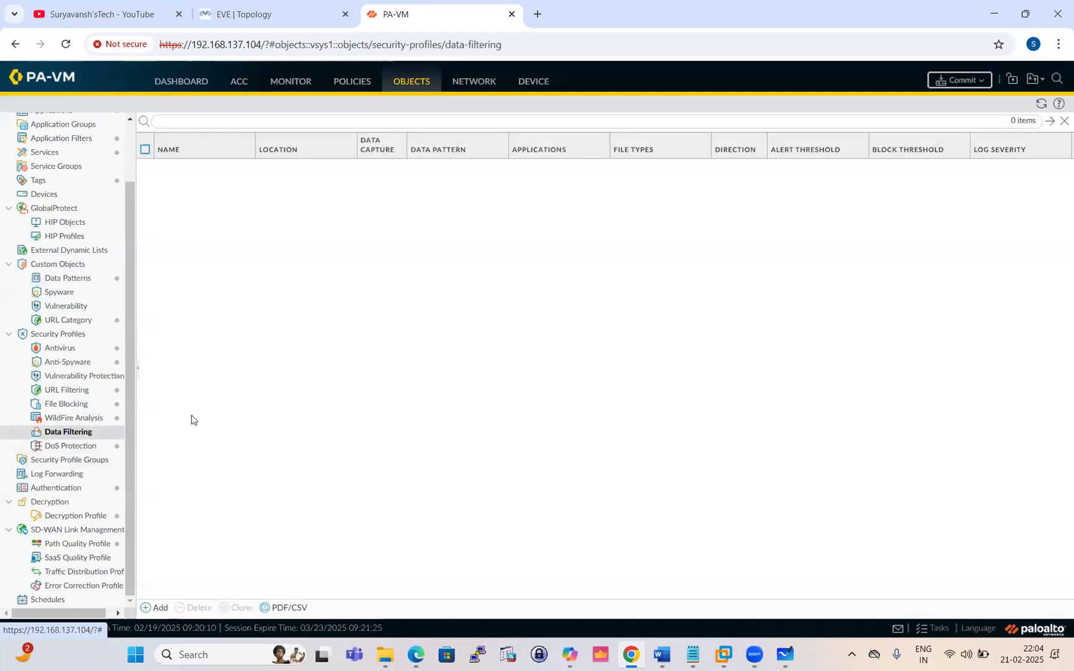
pyautogui.click(155, 607)
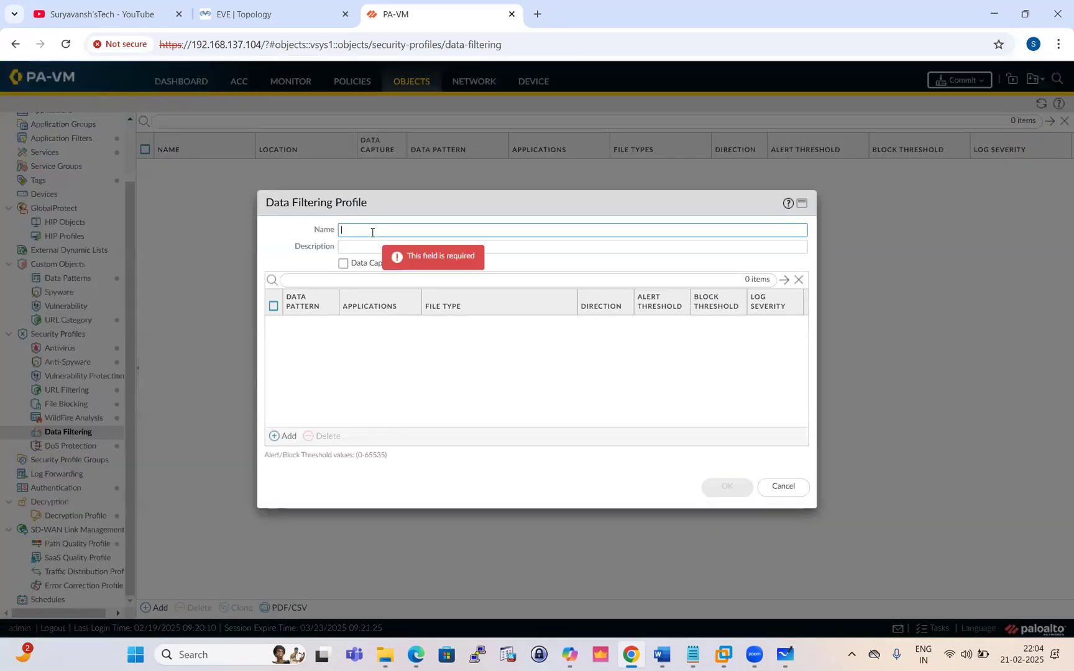
pyautogui.write('tES')
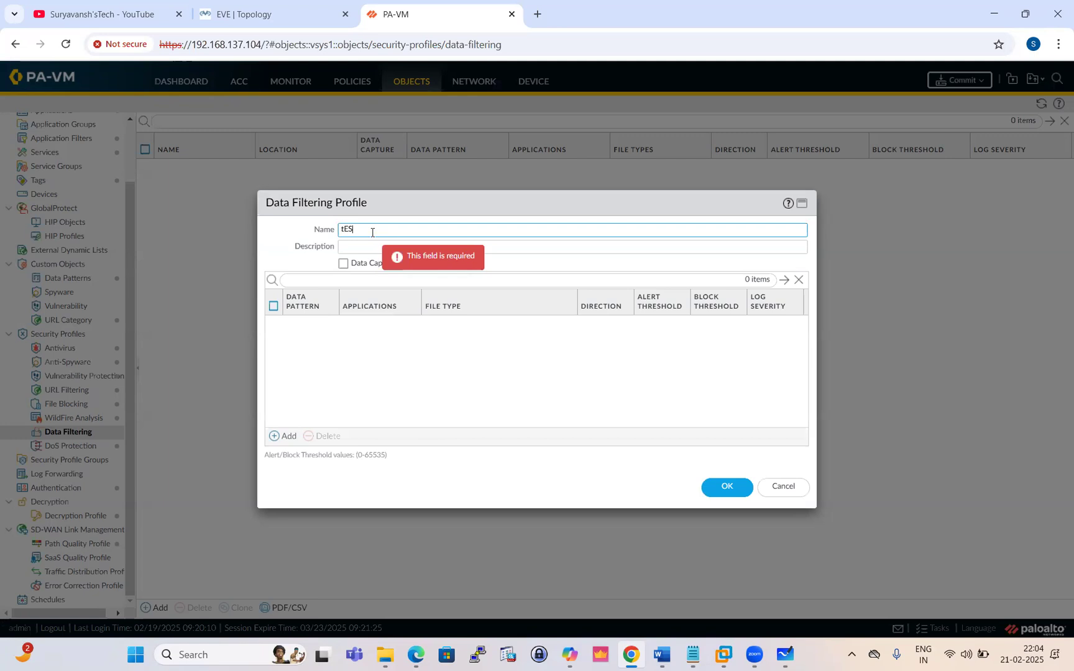
pyautogui.press('BackSpace')
pyautogui.press('BackSpace')
pyautogui.press('BackSpace')
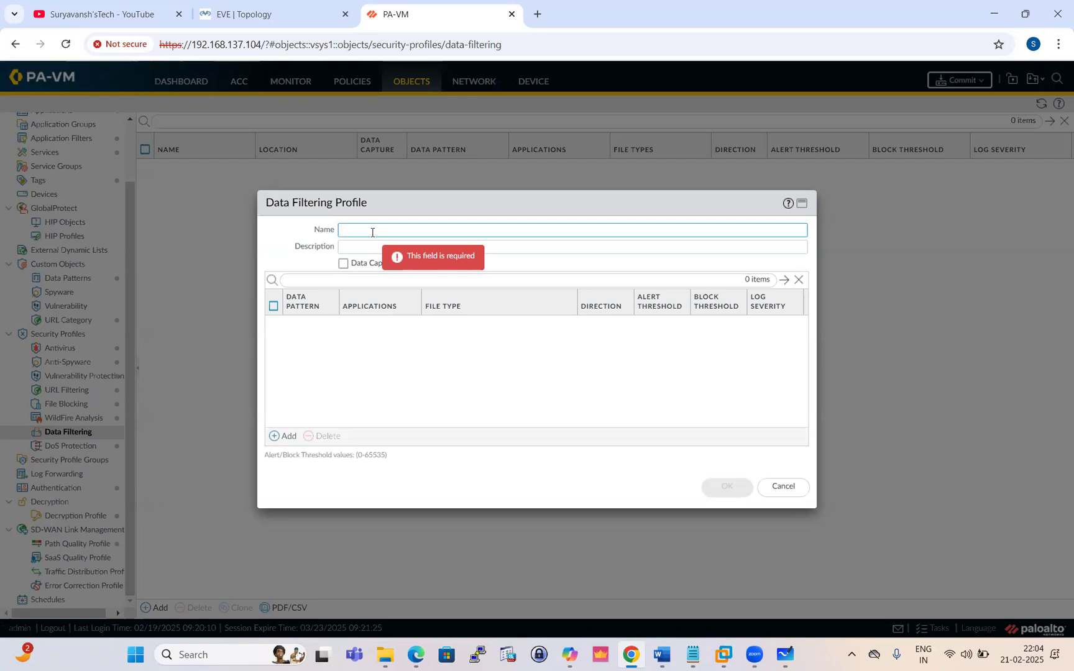
pyautogui.write('Data-Test')
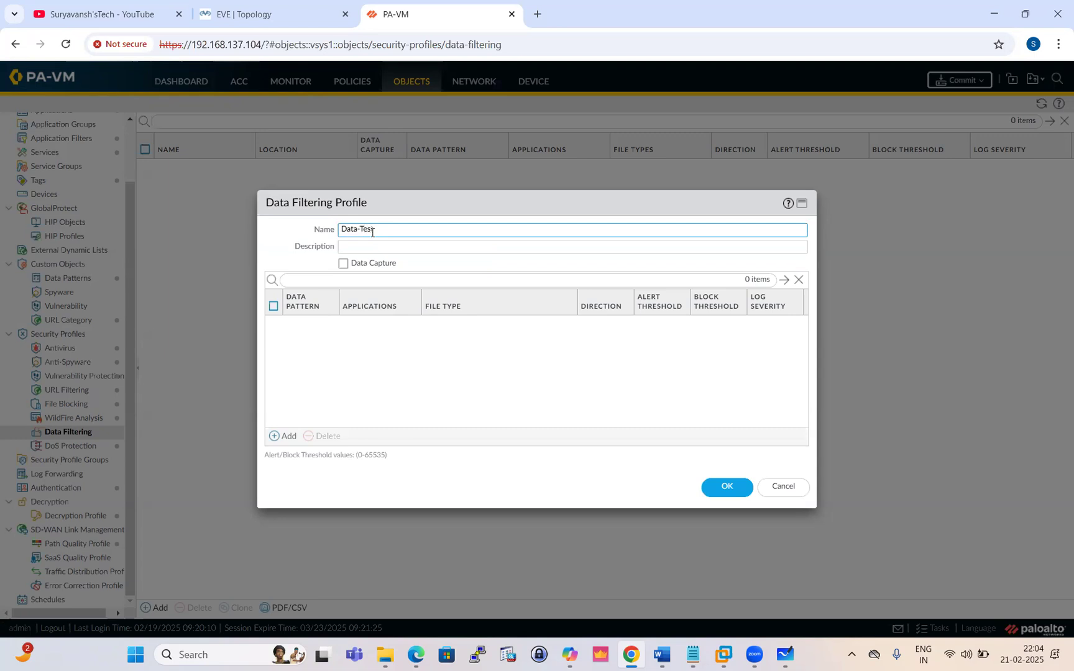
# Add the Test-DATA pattern to the Data-Test profile with its direction set to both
pyautogui.click(283, 436)
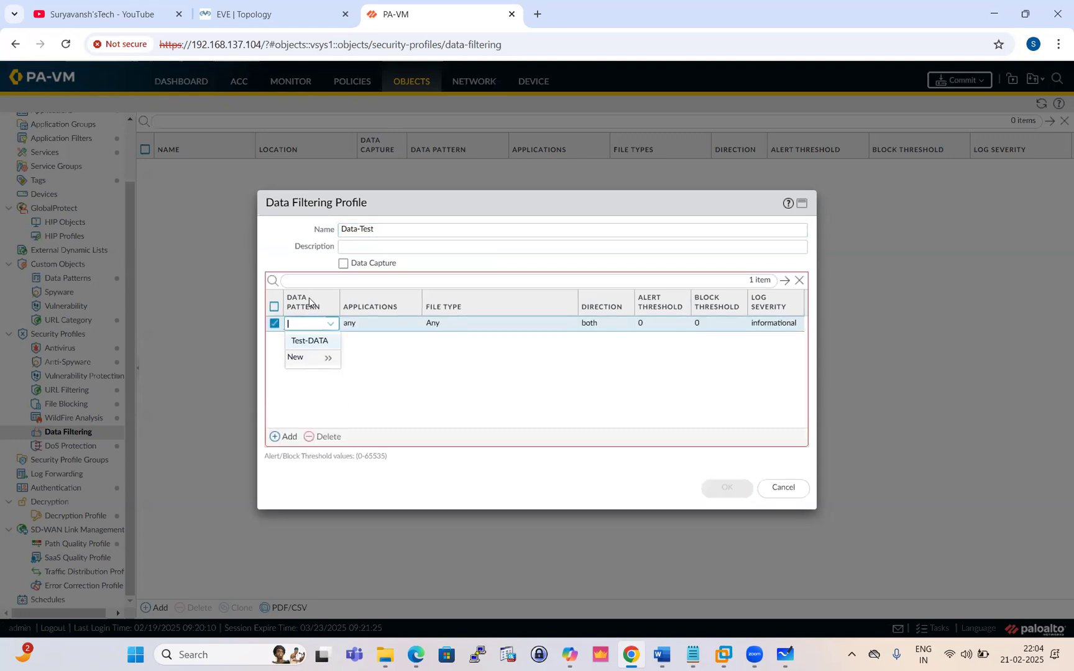
pyautogui.click(320, 342)
pyautogui.click(309, 376)
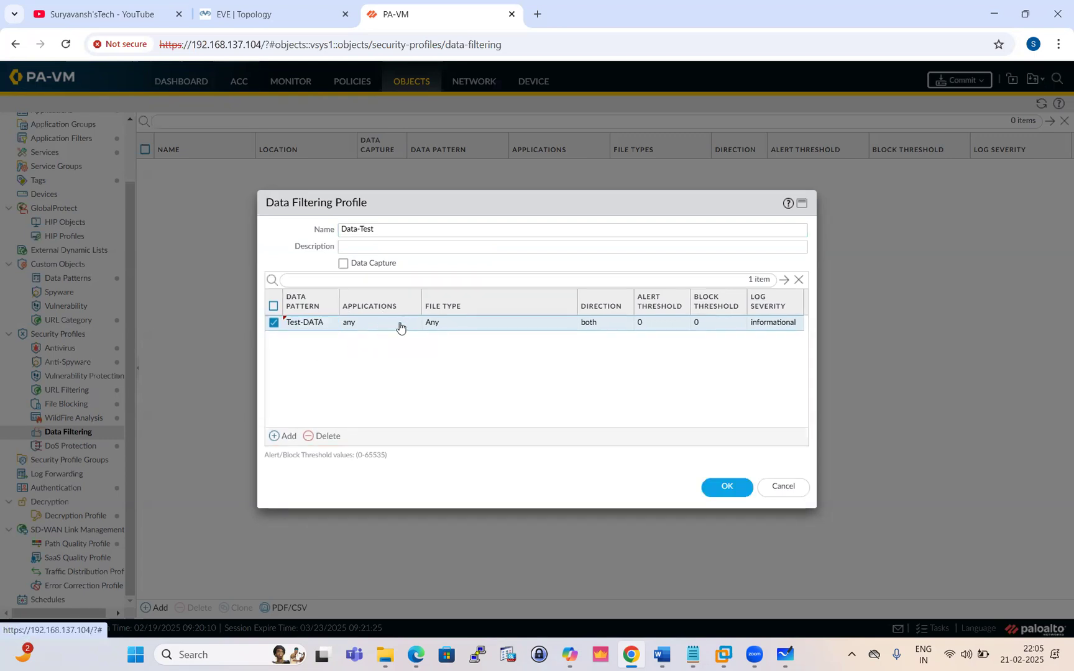
pyautogui.click(596, 323)
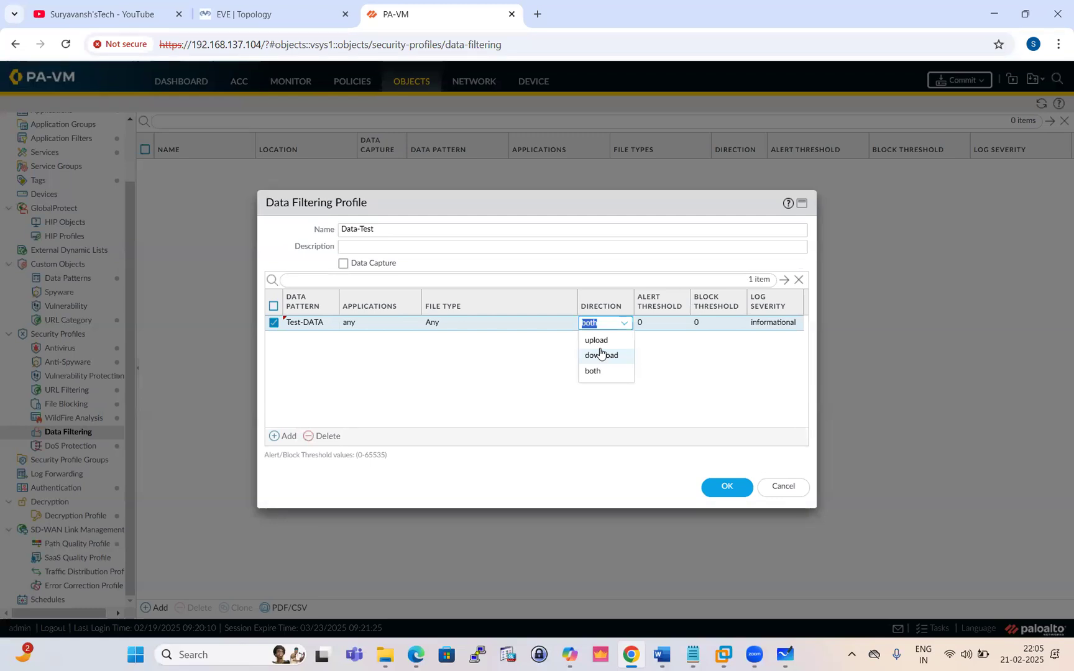
pyautogui.click(606, 373)
# Set the Test-DATA entry's alert threshold to 2 and block threshold to 4
pyautogui.click(651, 324)
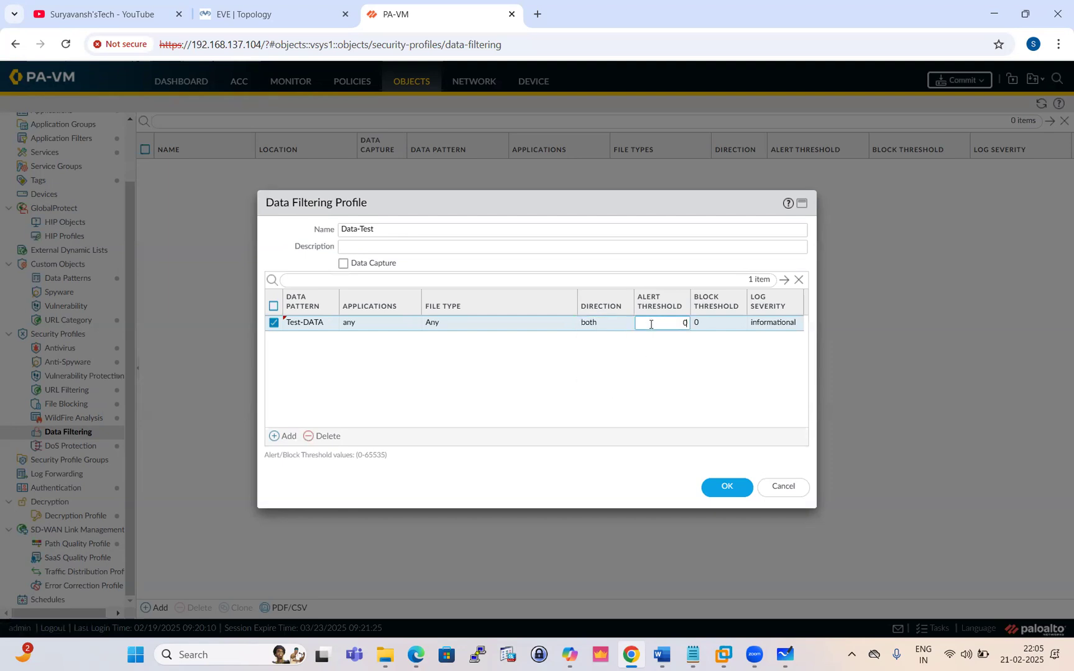
pyautogui.press('BackSpace')
pyautogui.write('2')
pyautogui.click(700, 377)
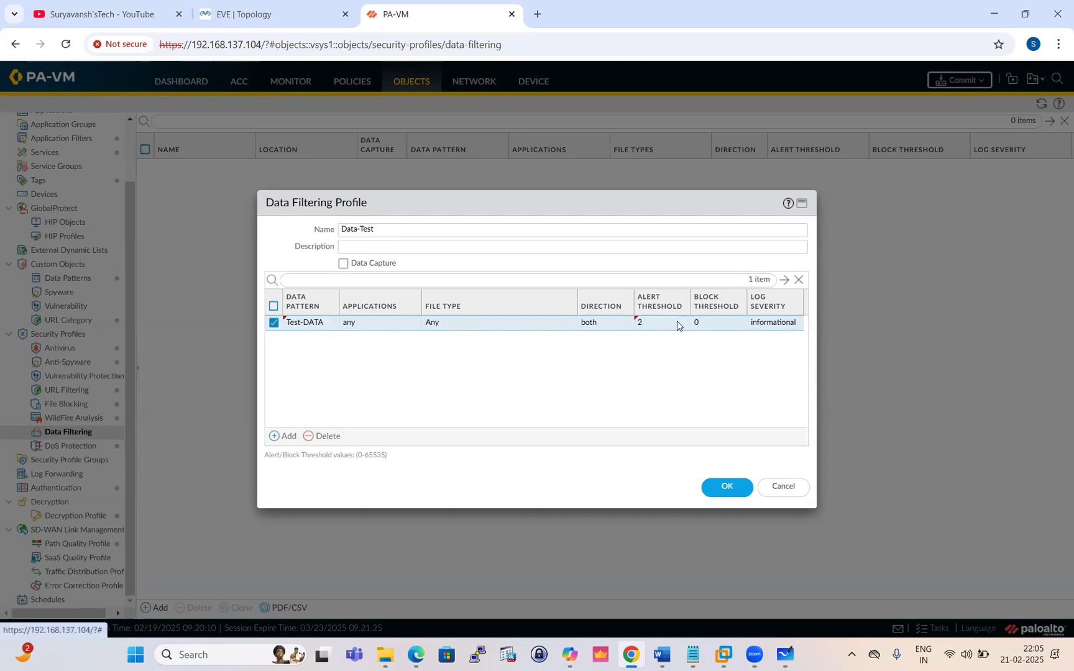
pyautogui.click(712, 324)
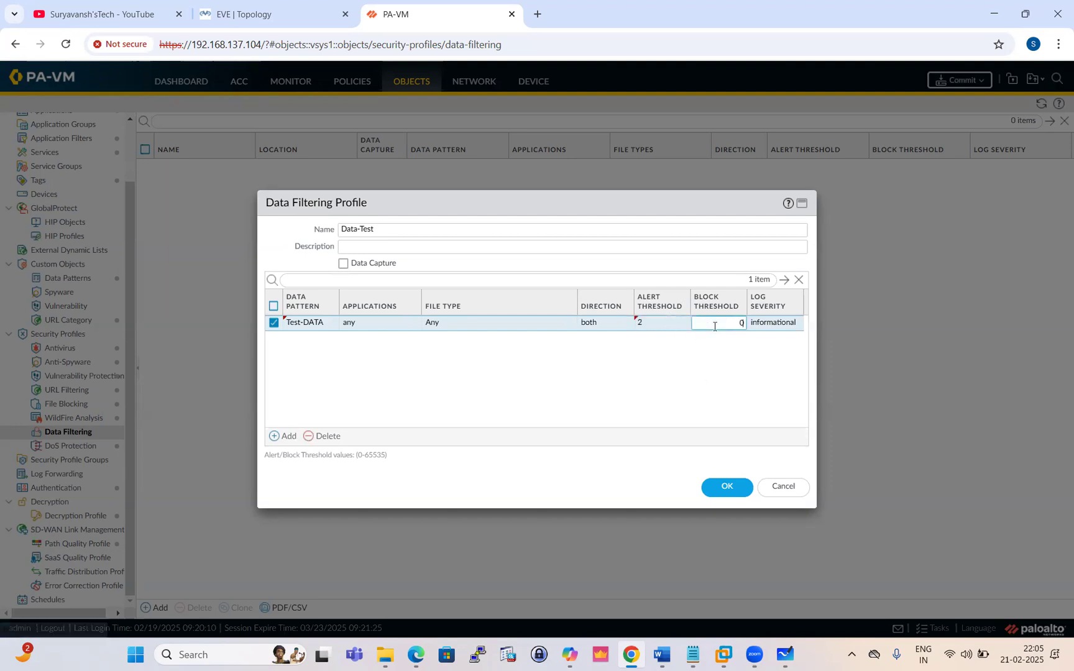
pyautogui.press('BackSpace')
pyautogui.write('4')
pyautogui.click(730, 362)
# Set the entry's log severity to critical and save the Data-Test profile
pyautogui.click(775, 324)
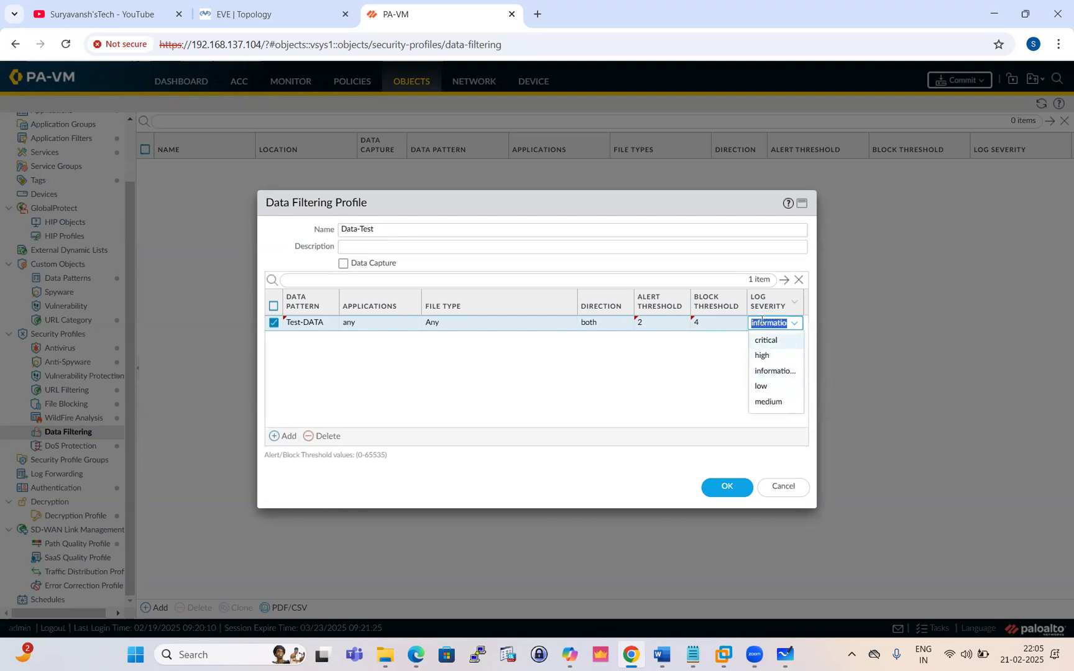
pyautogui.click(773, 340)
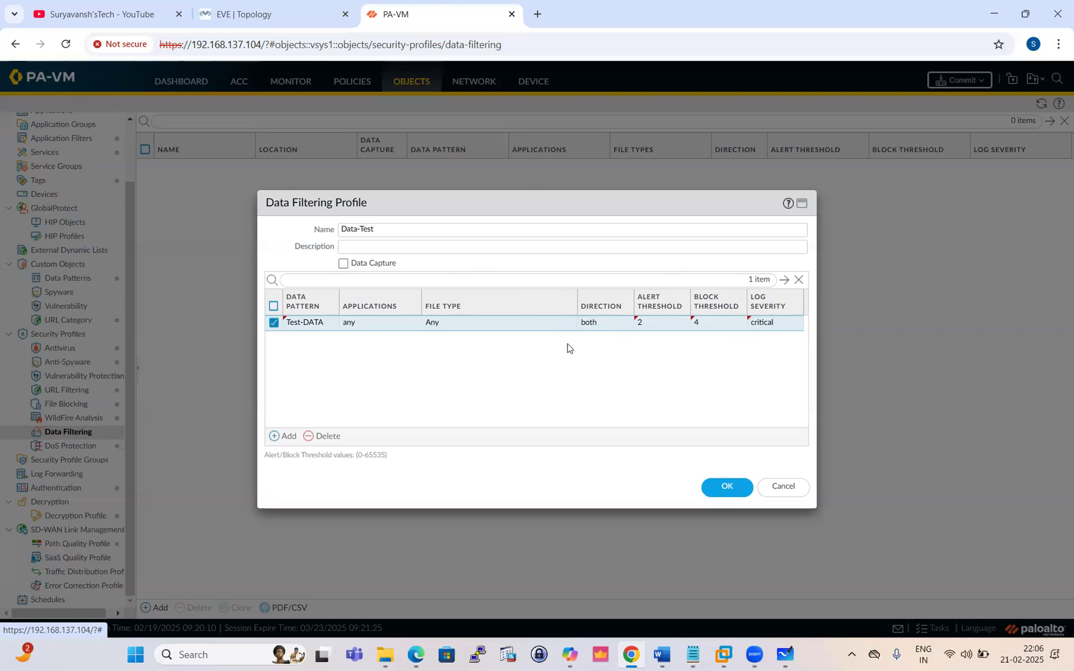
pyautogui.click(721, 487)
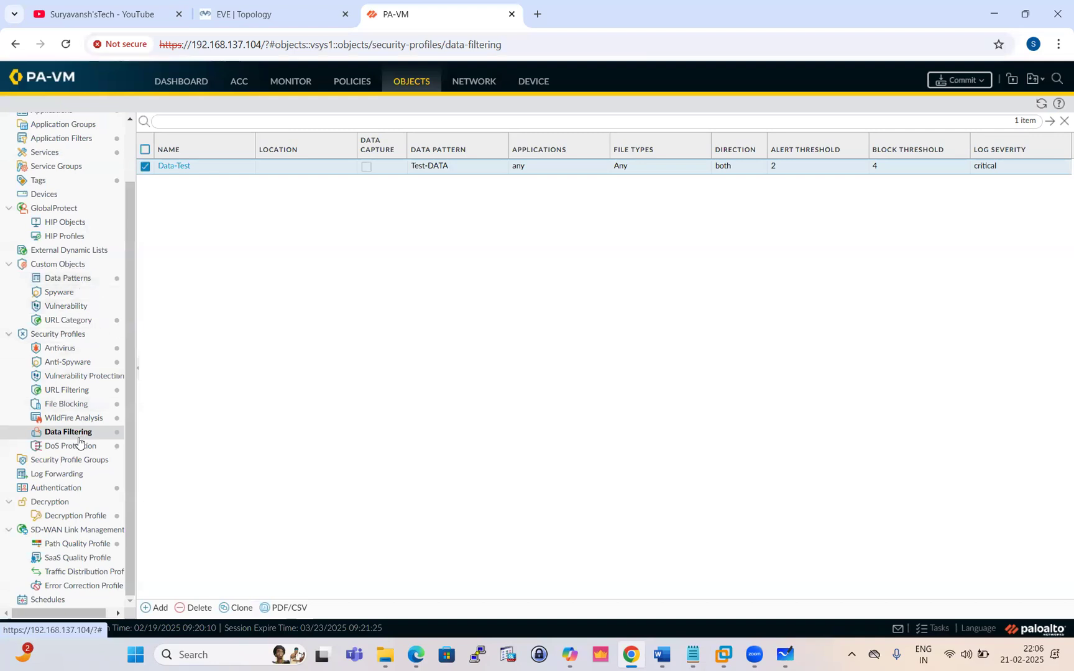
# Assign the Data-Test data filtering profile in the actions of the Social-Network security policy rule
pyautogui.click(346, 81)
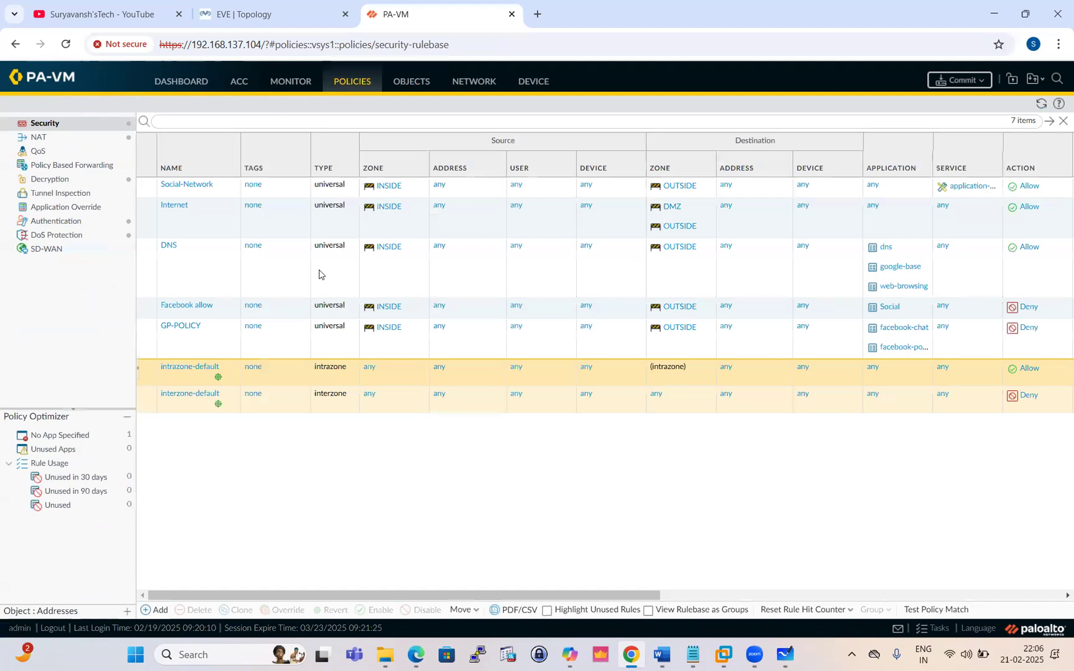
pyautogui.click(187, 185)
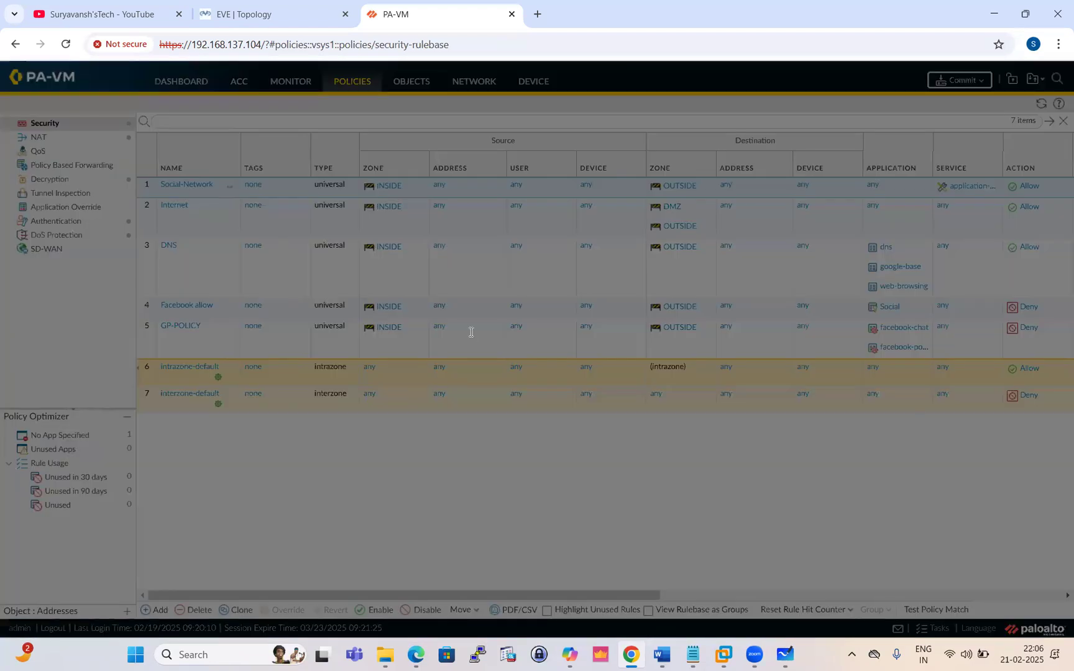
pyautogui.click(507, 264)
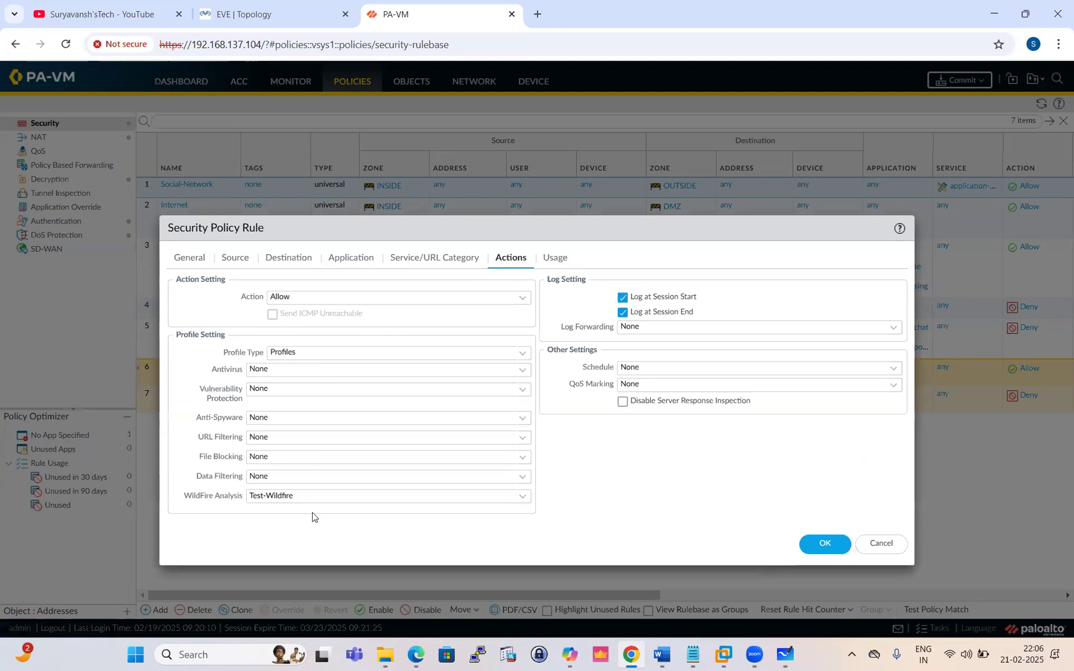
pyautogui.click(524, 497)
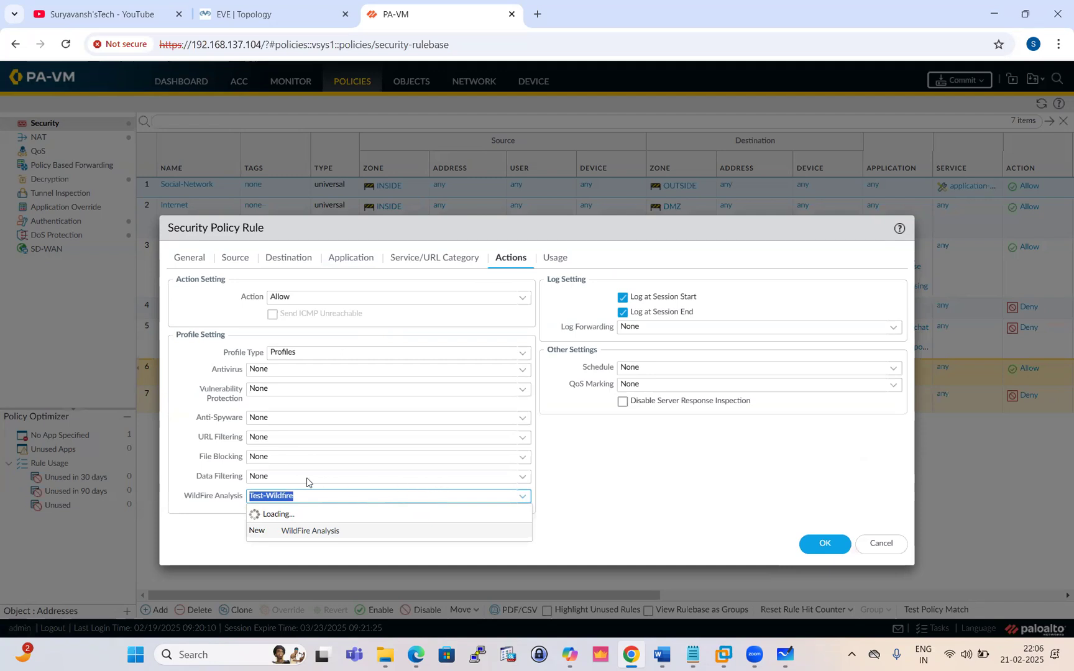
pyautogui.click(522, 477)
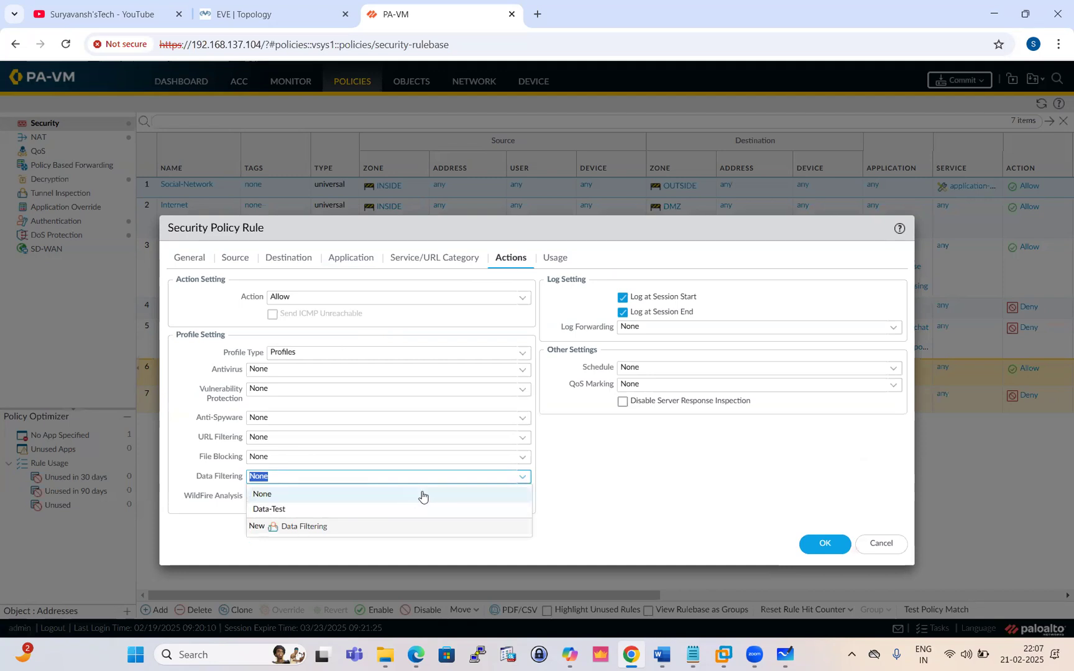
pyautogui.click(279, 509)
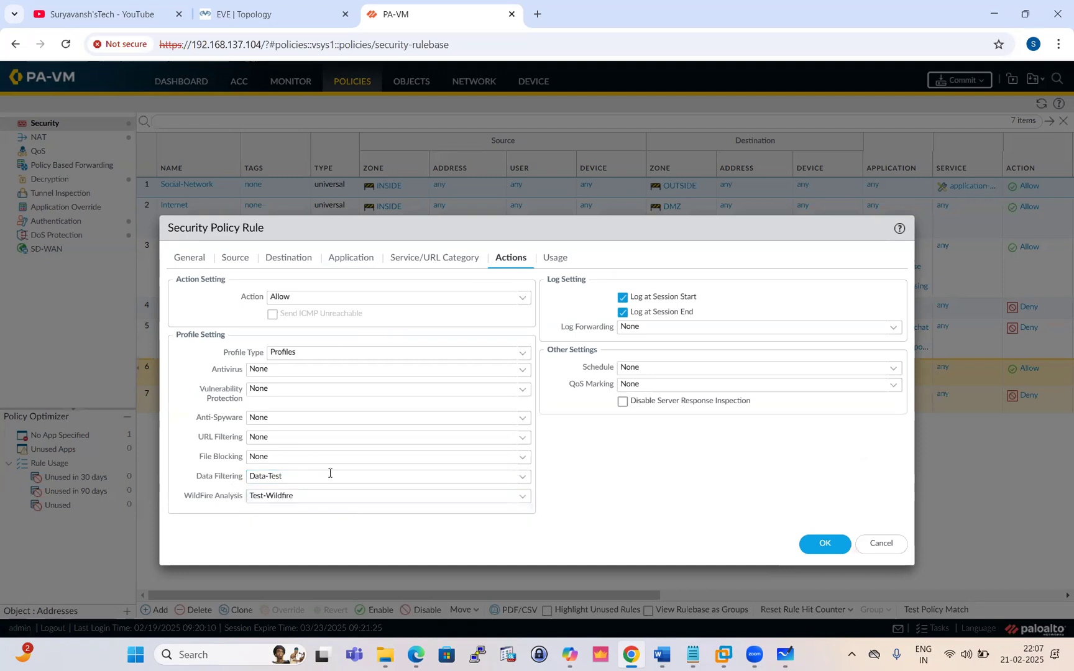
# Set the Social-Network rule's WildFire Analysis profile to None and save the rule
pyautogui.click(523, 503)
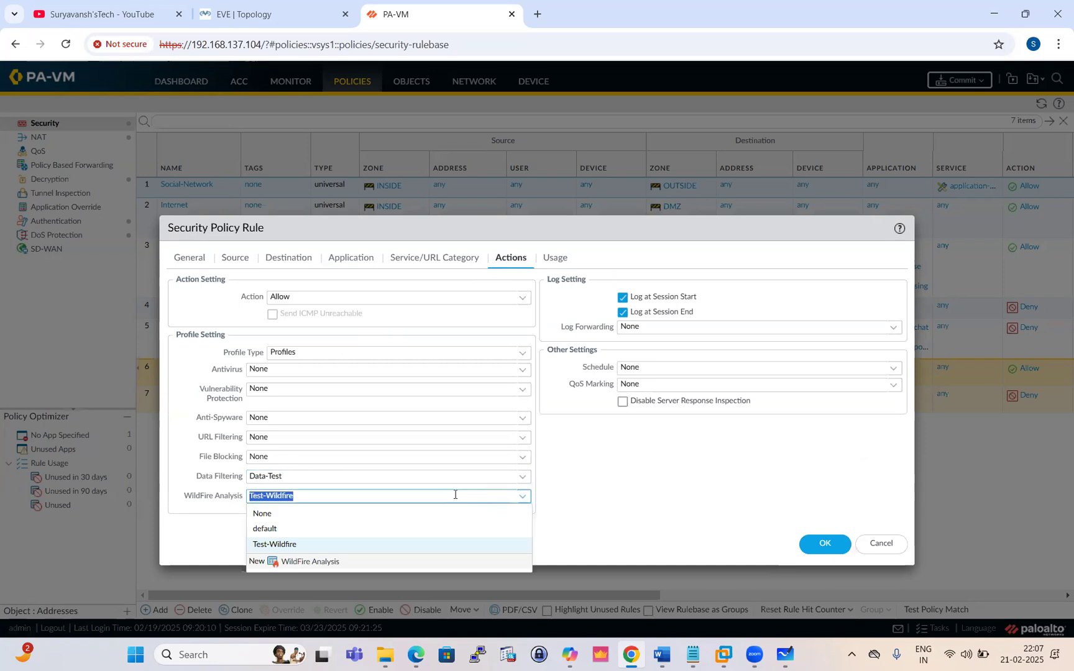
pyautogui.click(289, 515)
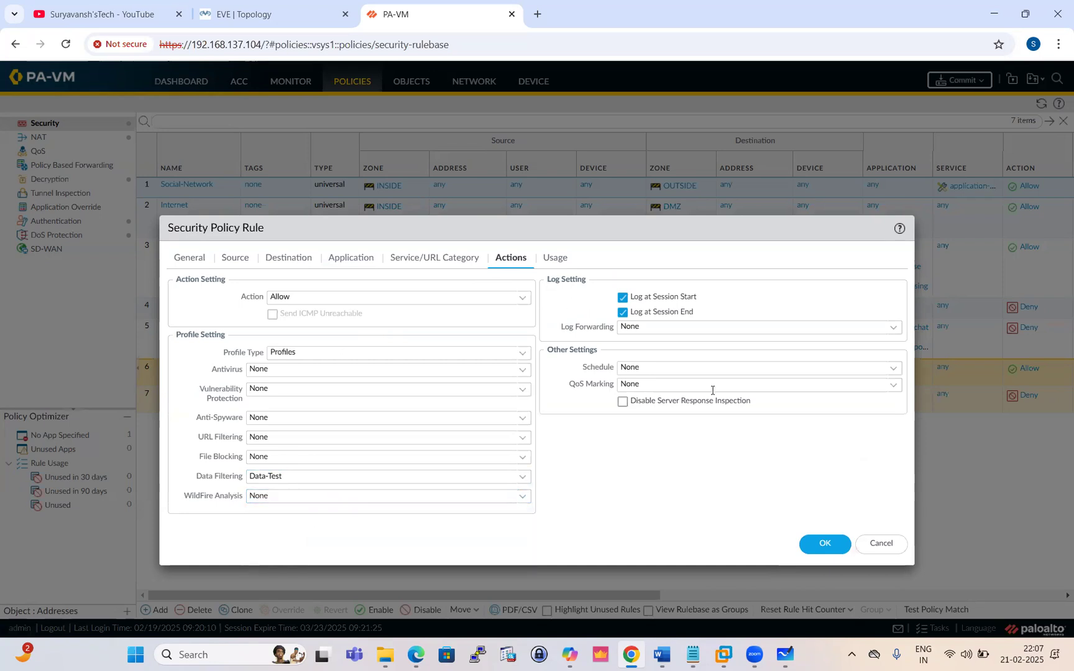
pyautogui.click(822, 544)
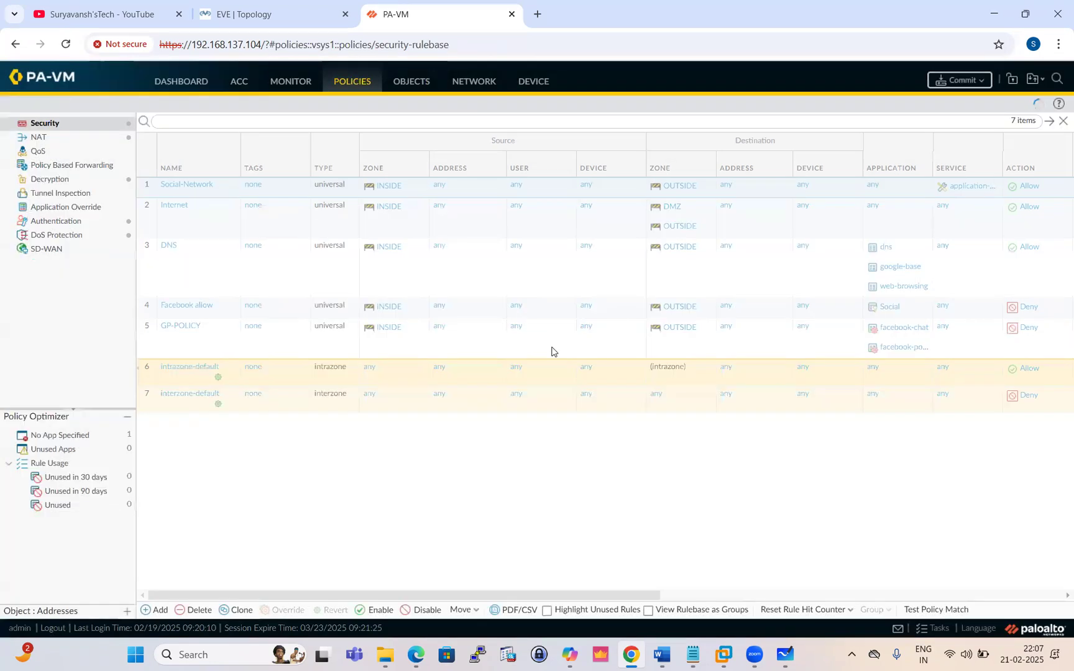
# Commit the pending configuration changes to the firewall and dismiss the commit status
pyautogui.click(960, 80)
pyautogui.click(659, 508)
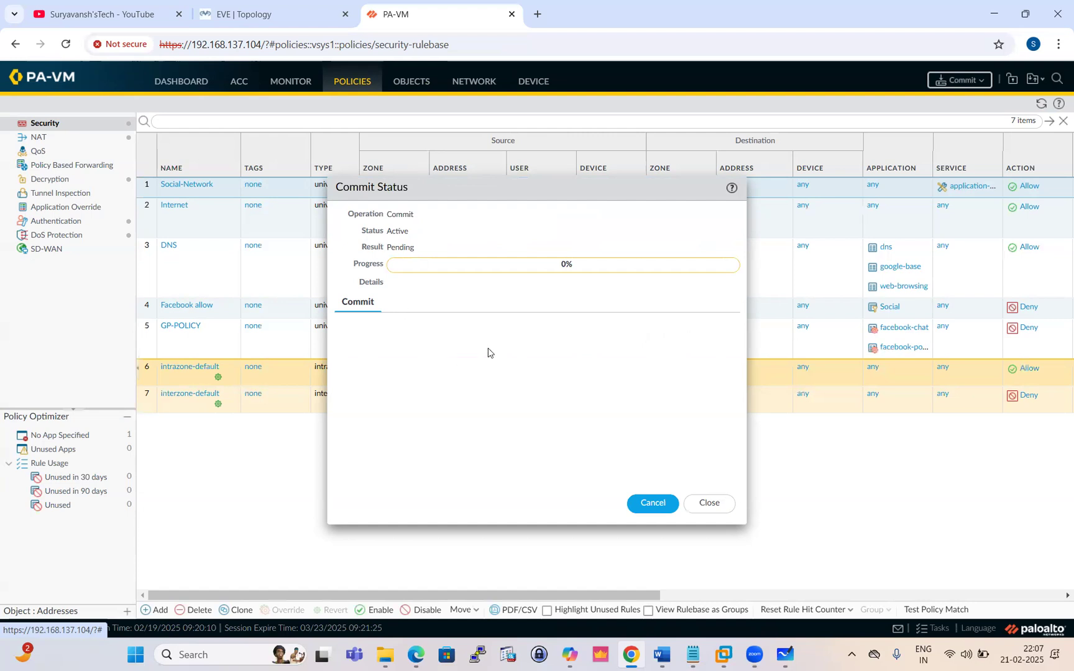
pyautogui.click(718, 504)
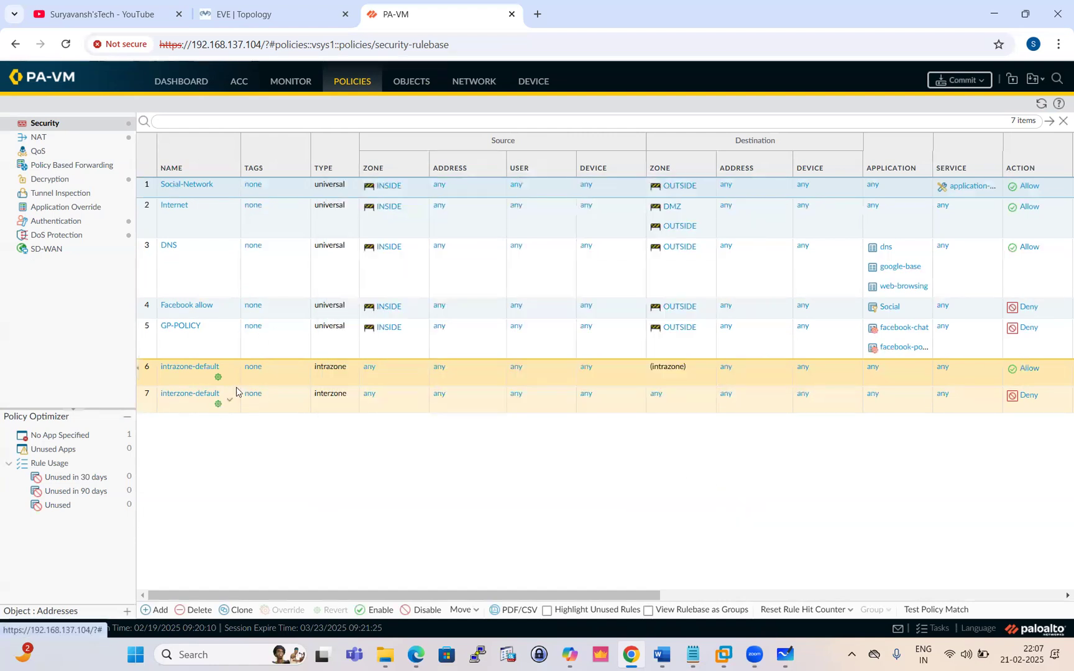
pyautogui.click(411, 82)
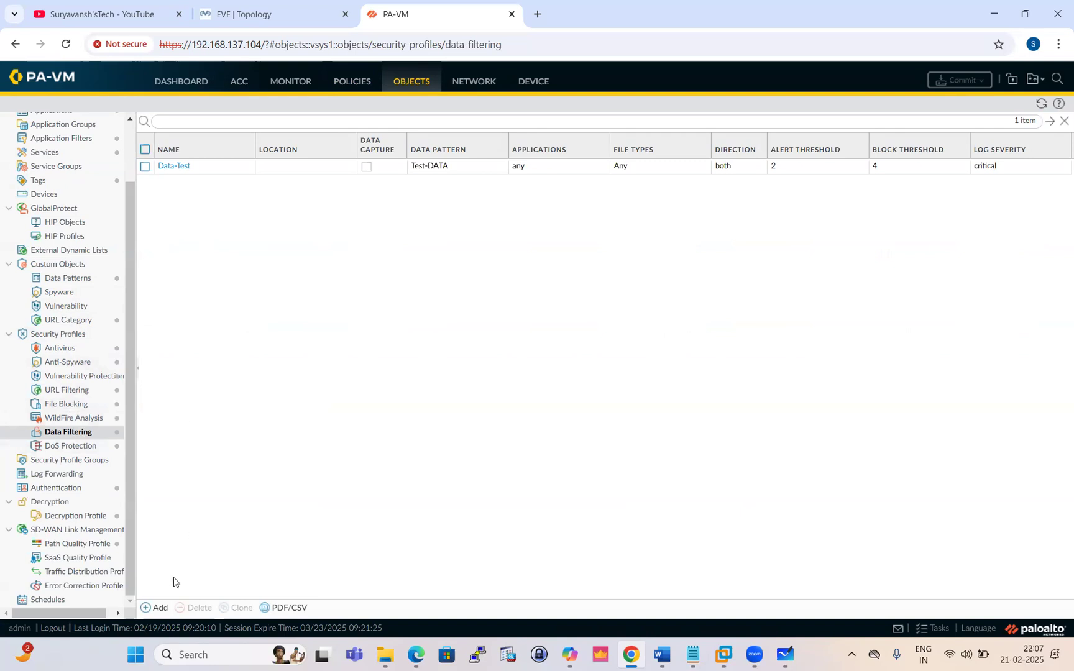
pyautogui.click(160, 607)
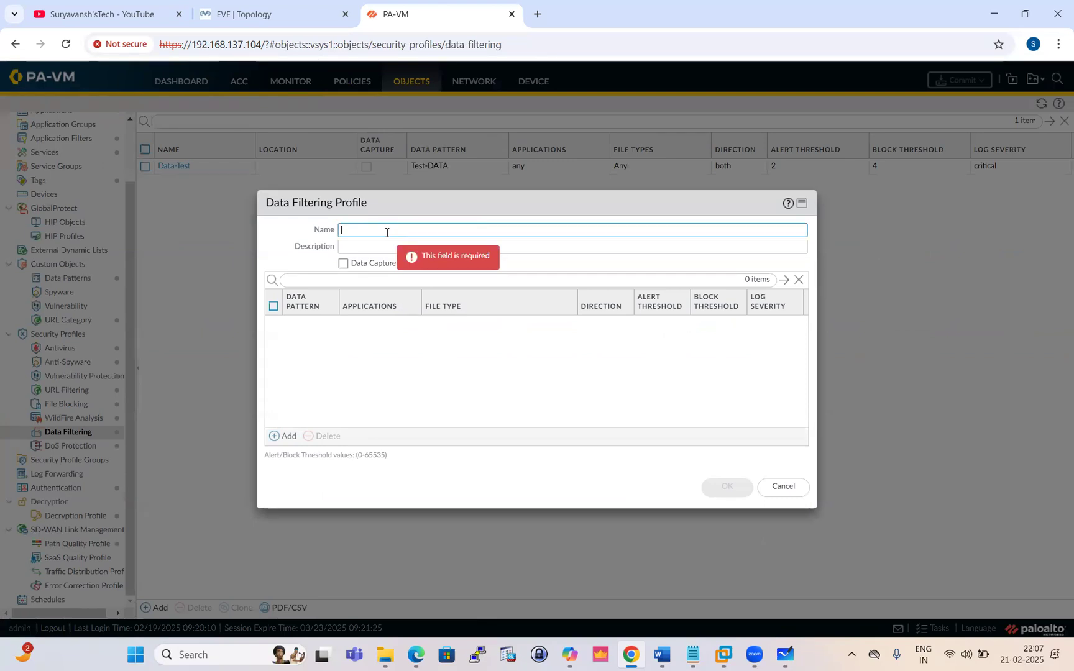
pyautogui.write('Test-data-File')
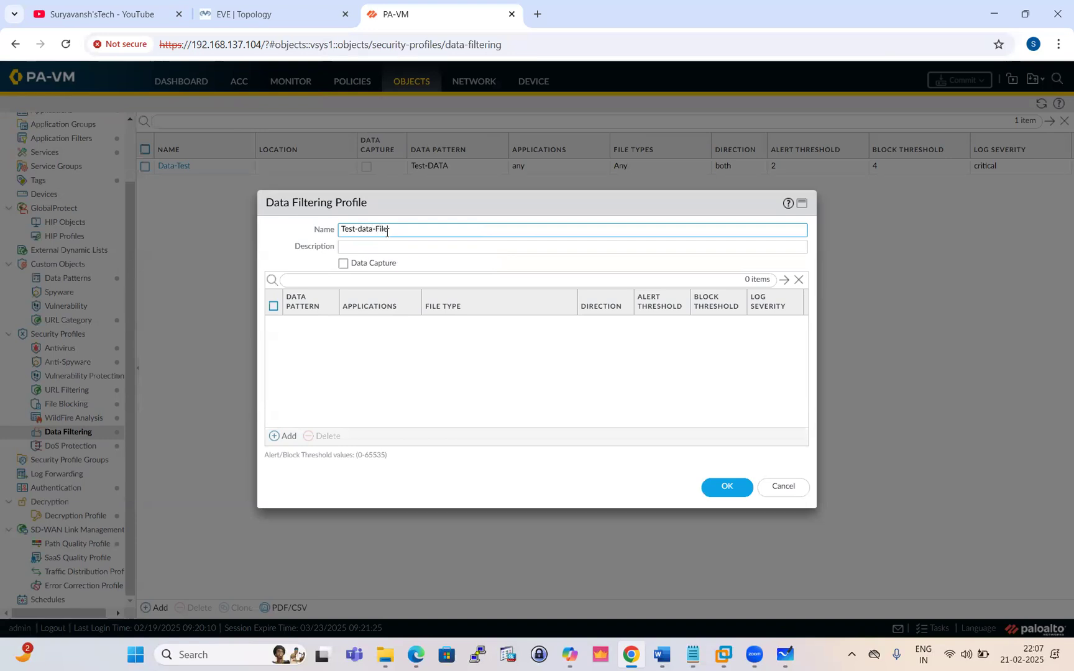
pyautogui.click(282, 435)
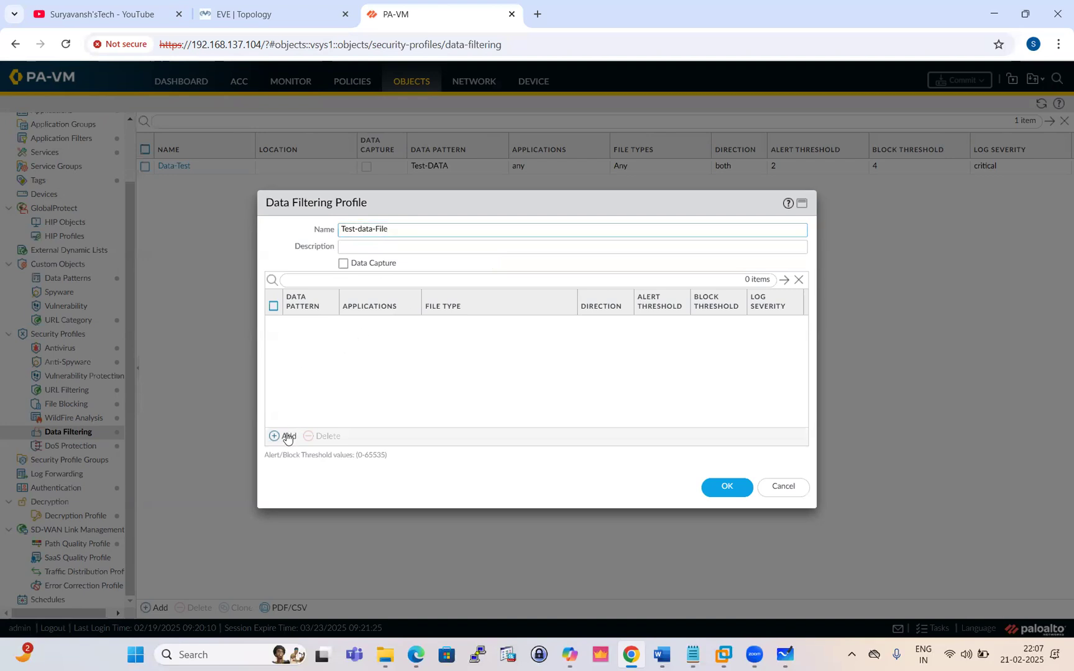
pyautogui.click(437, 418)
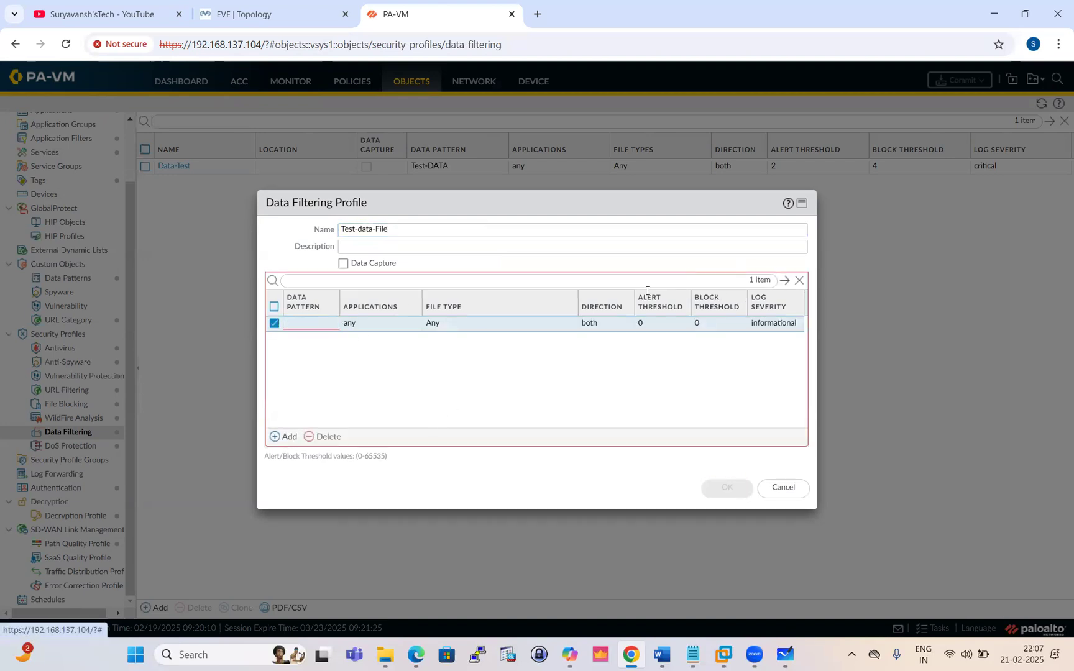
pyautogui.click(324, 436)
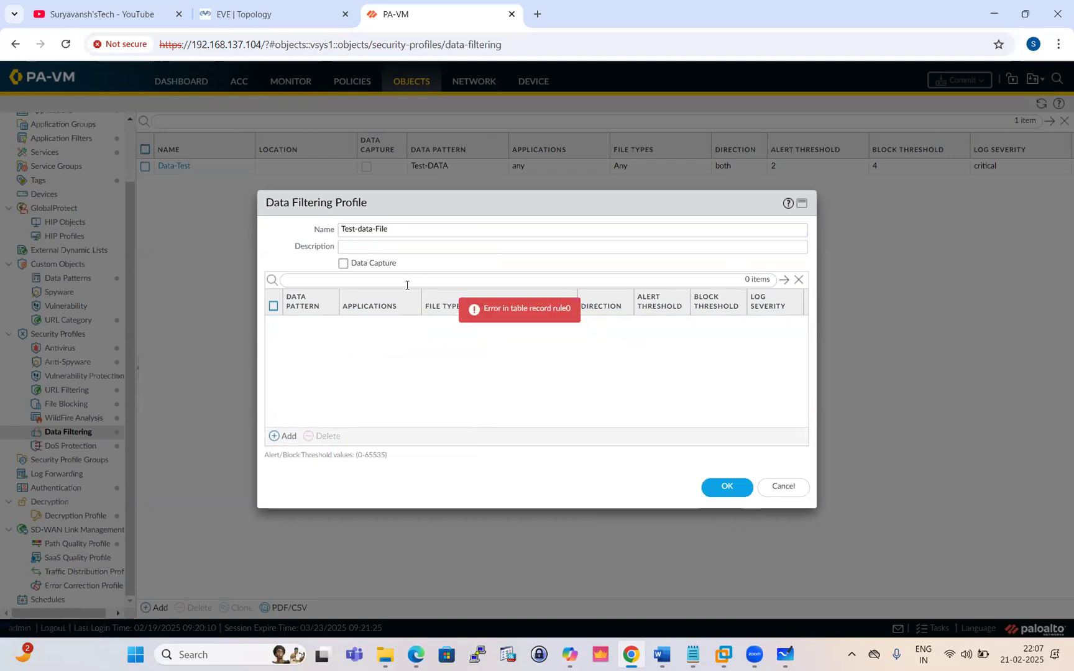
pyautogui.click(783, 491)
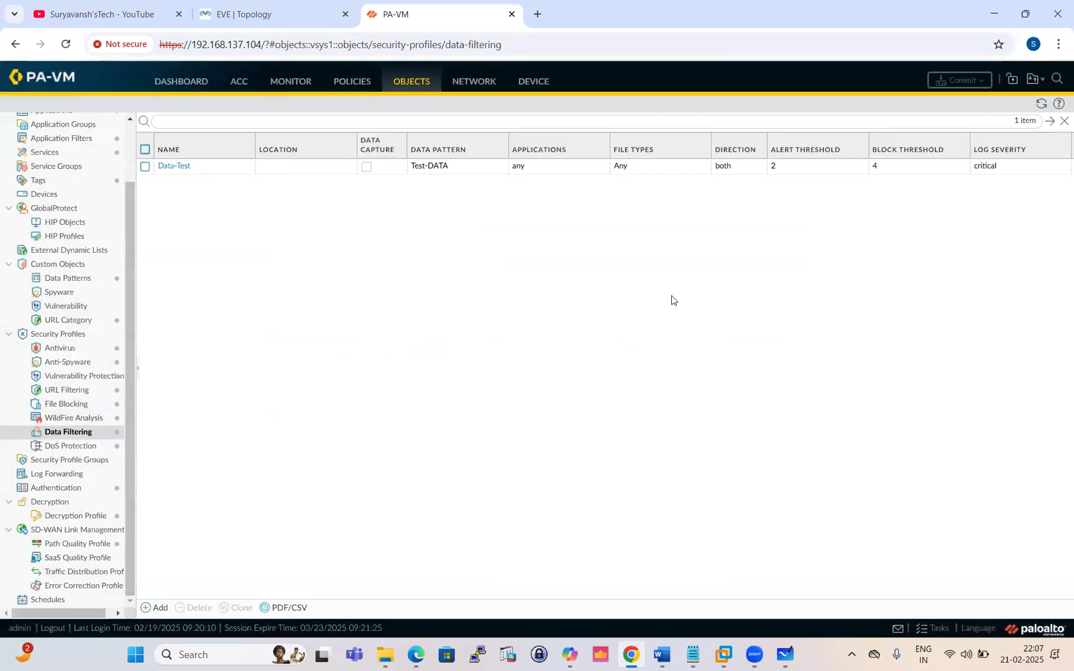
# Start a new custom data pattern named Test-Dat-File
pyautogui.click(70, 280)
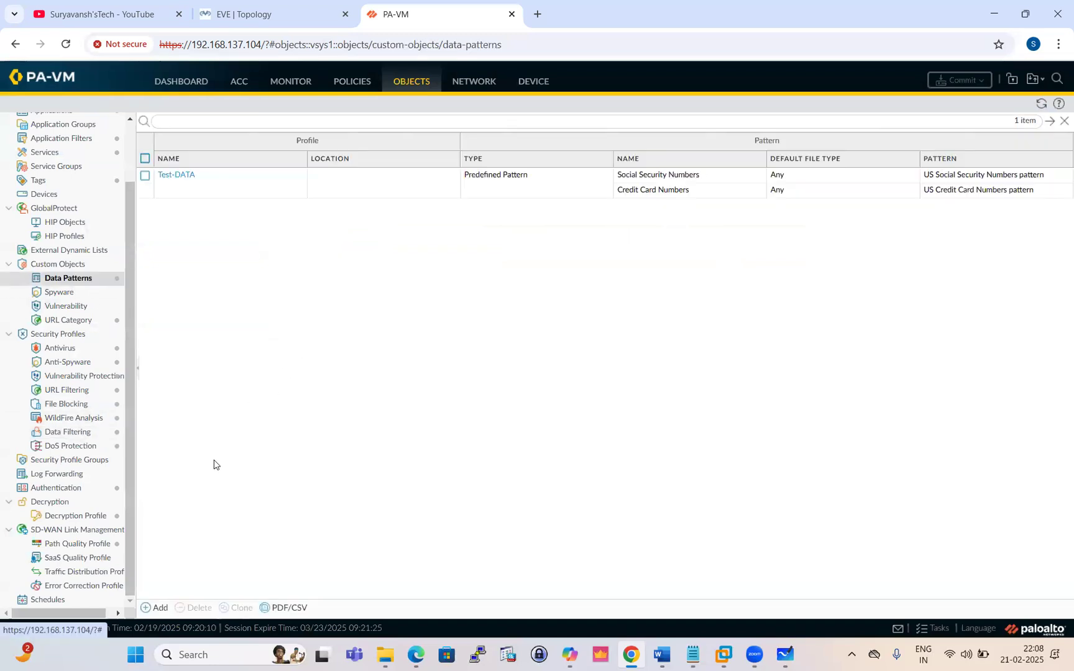
pyautogui.click(154, 607)
pyautogui.write('Test-D')
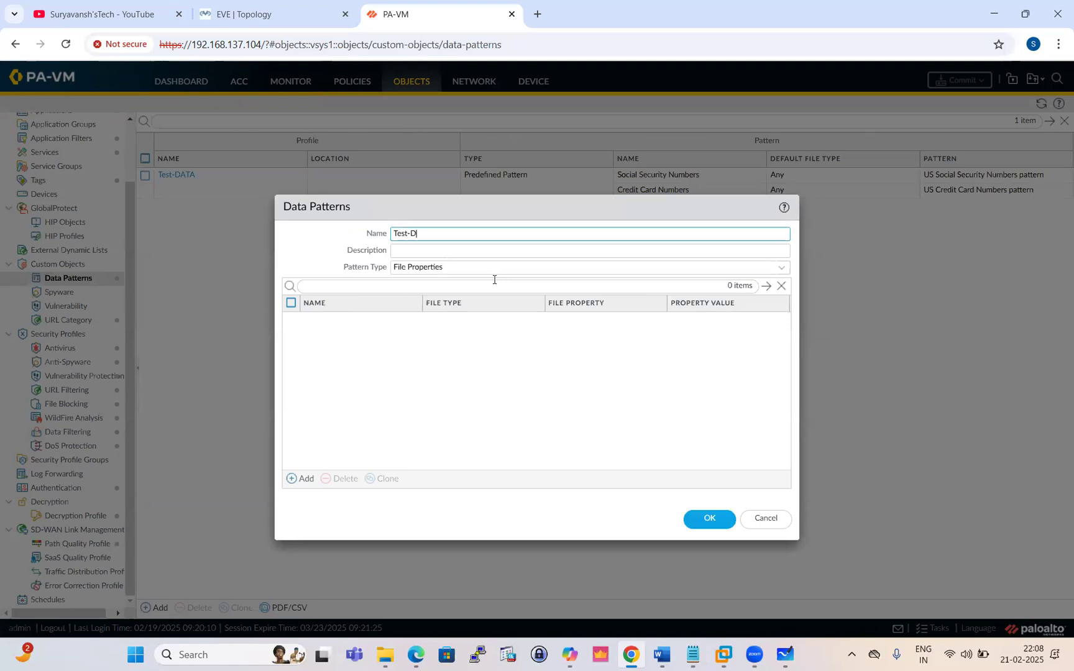
pyautogui.write('at-File')
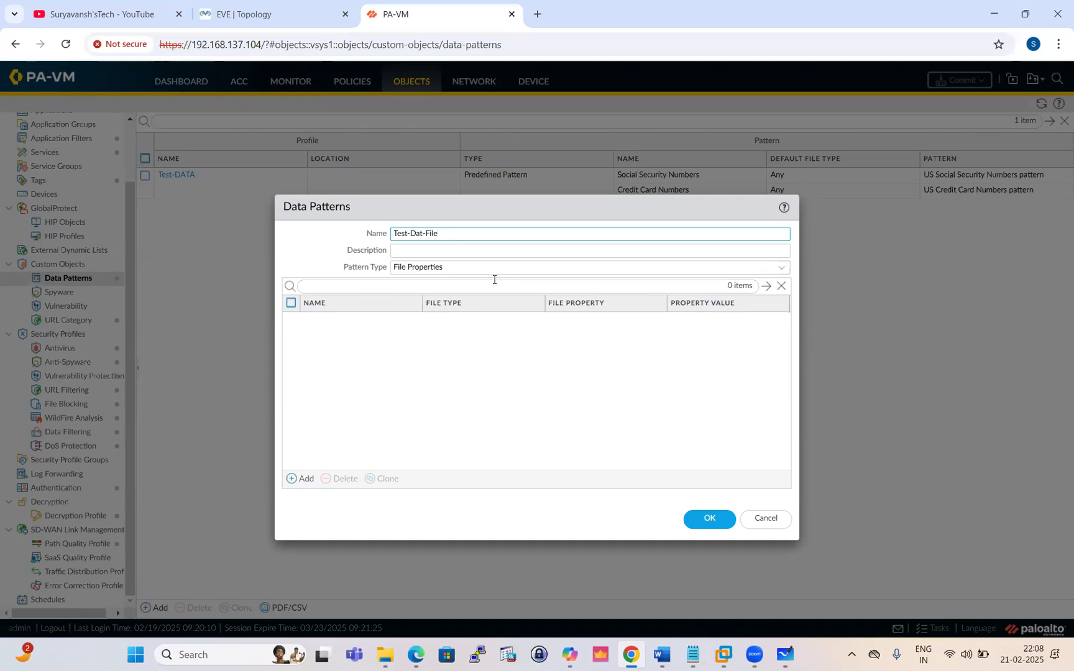
# Keep the pattern type as File Properties and add an entry named File with the Adobe PDF file type
pyautogui.click(300, 479)
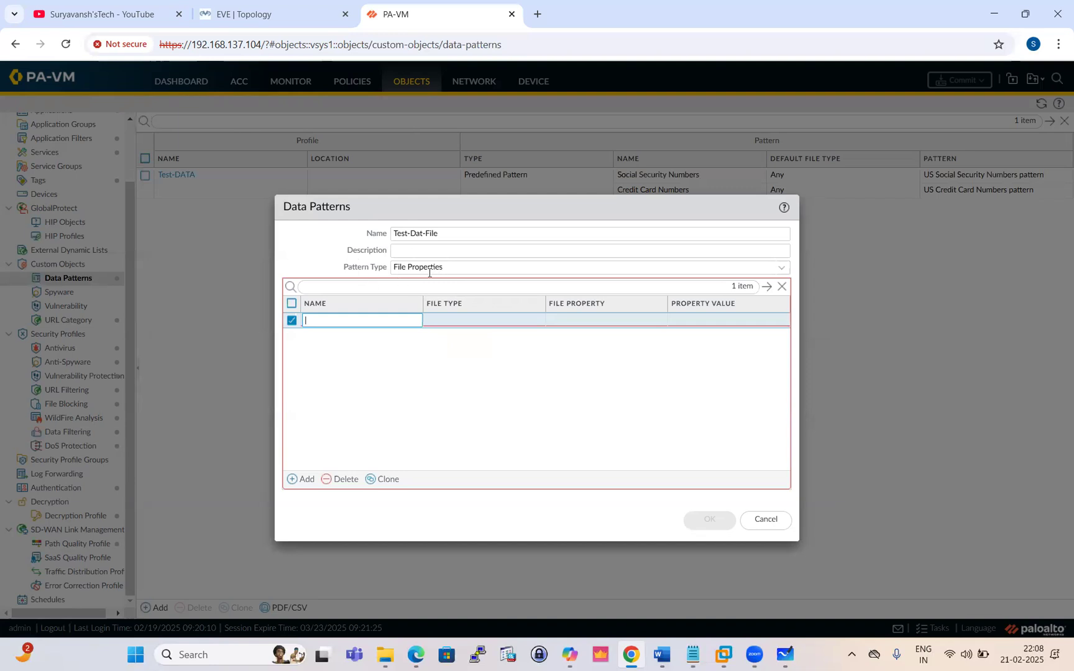
pyautogui.click(779, 271)
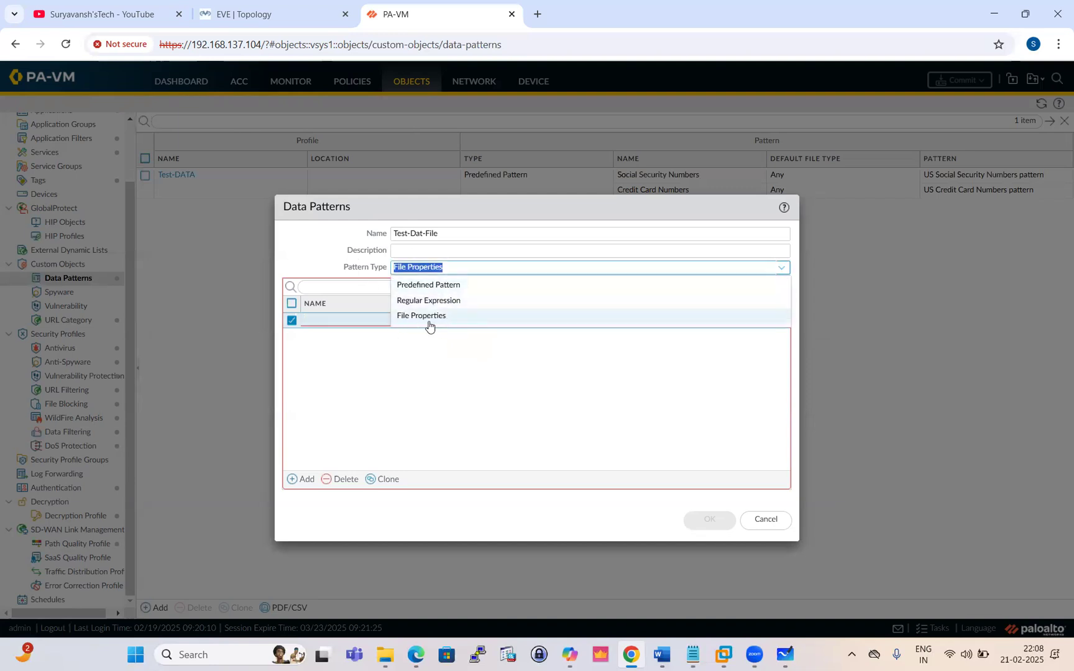
pyautogui.click(430, 321)
pyautogui.click(337, 323)
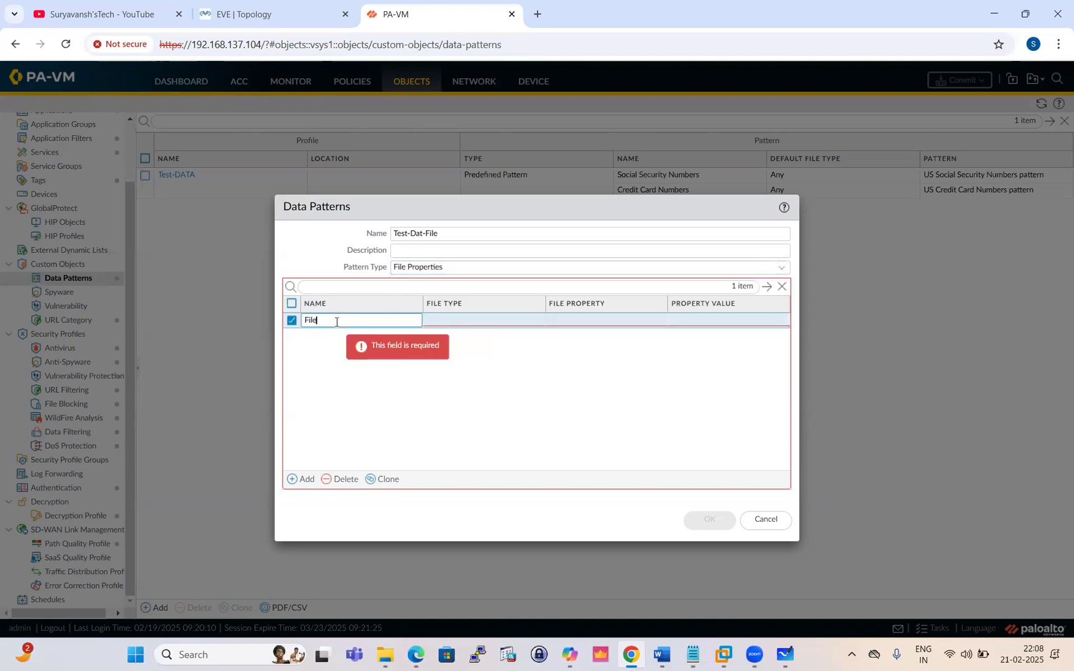
pyautogui.click(477, 321)
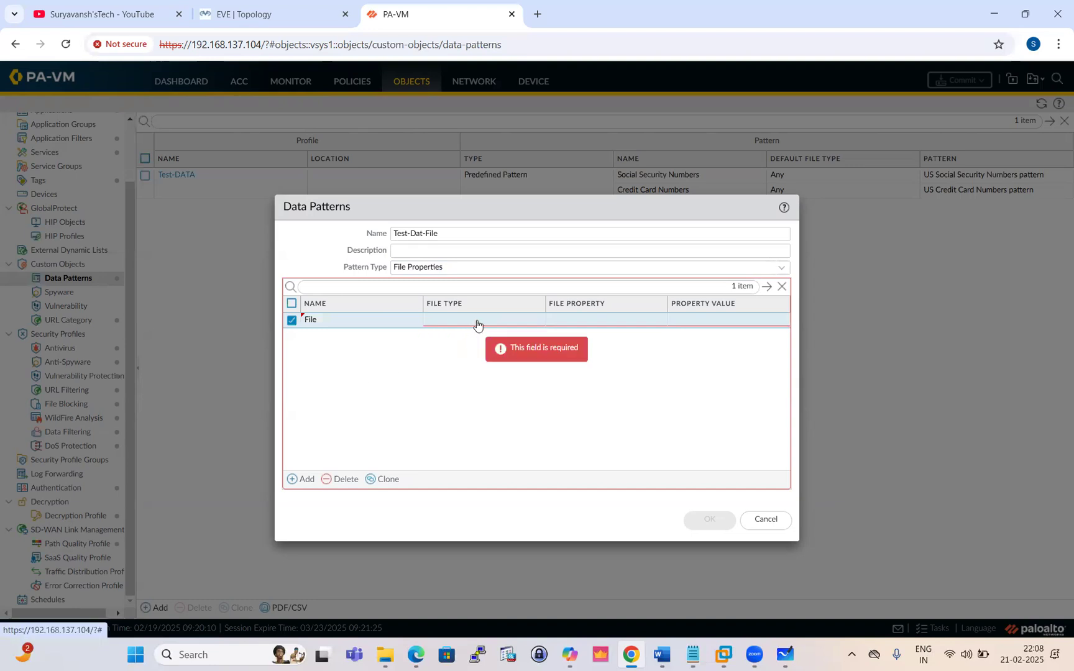
pyautogui.click(455, 338)
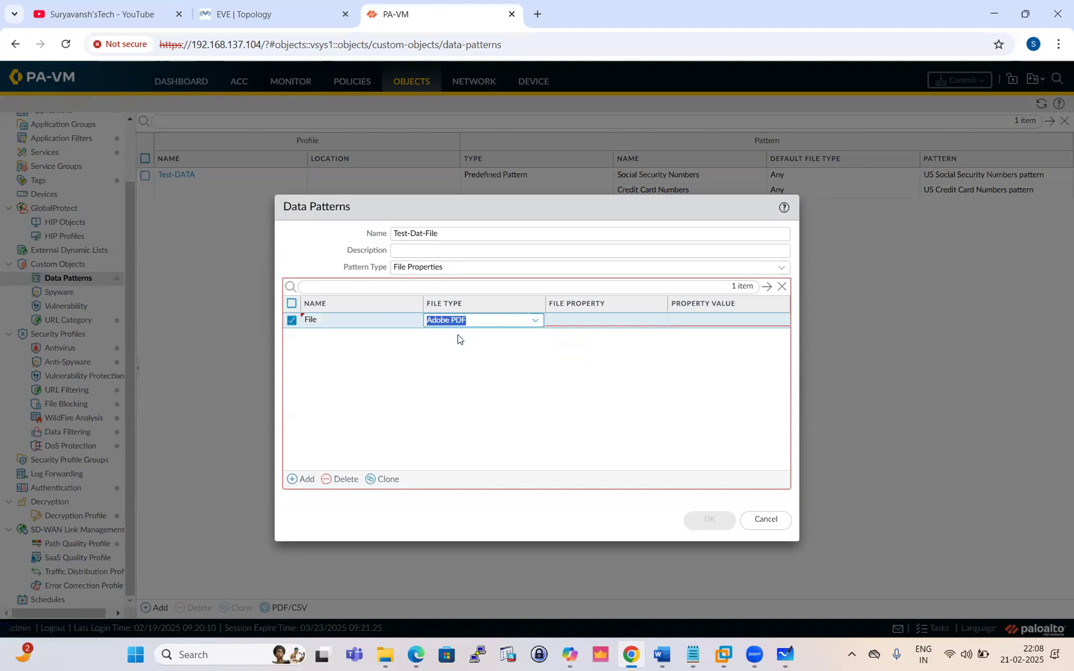
# Set the File entry's file property to Keywords with the value abc, and save the data pattern
pyautogui.click(597, 318)
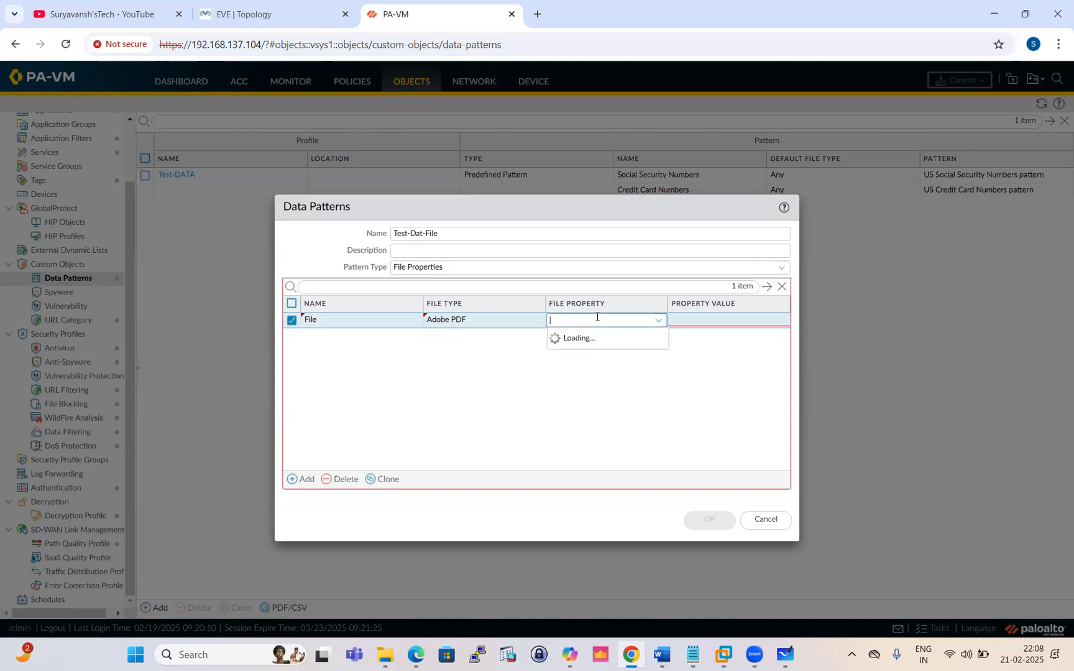
pyautogui.click(577, 383)
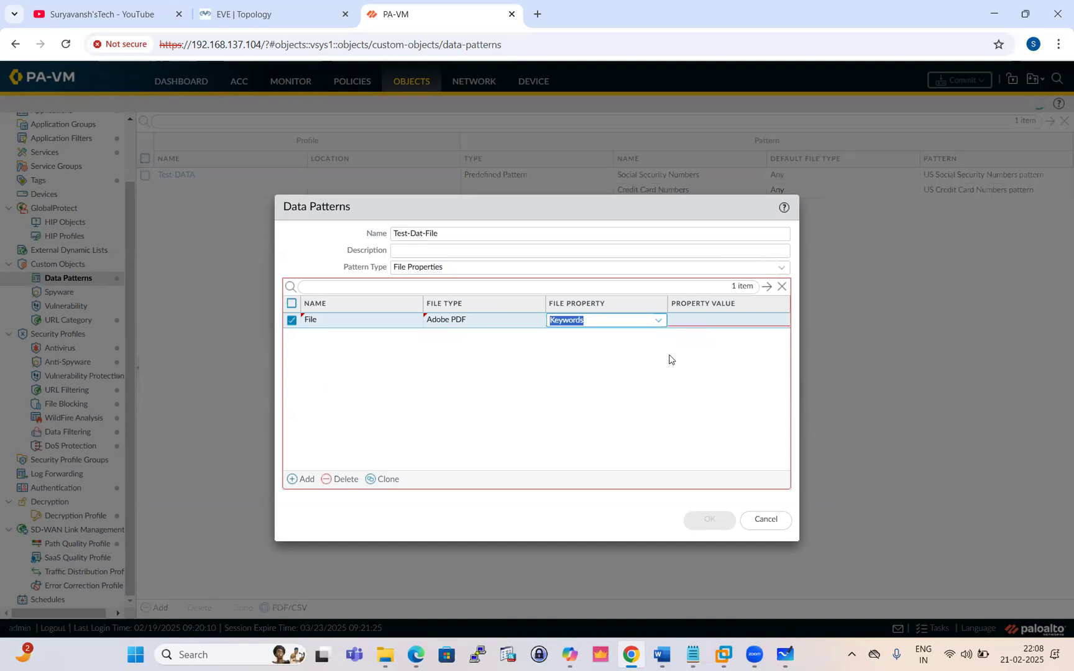
pyautogui.click(703, 323)
pyautogui.write('abc')
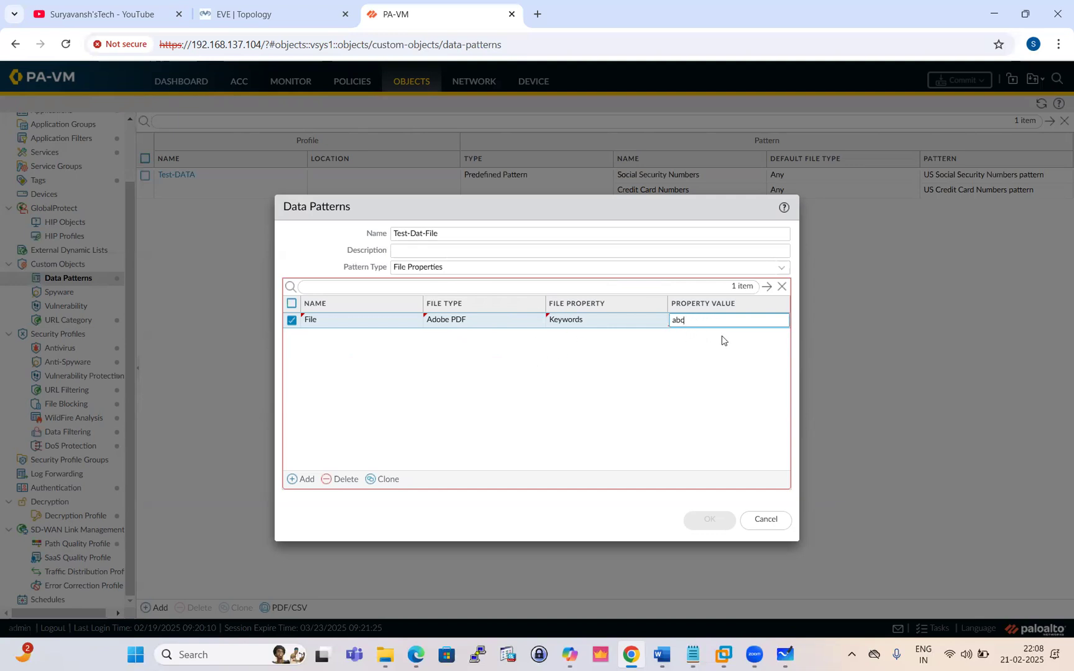
pyautogui.click(706, 355)
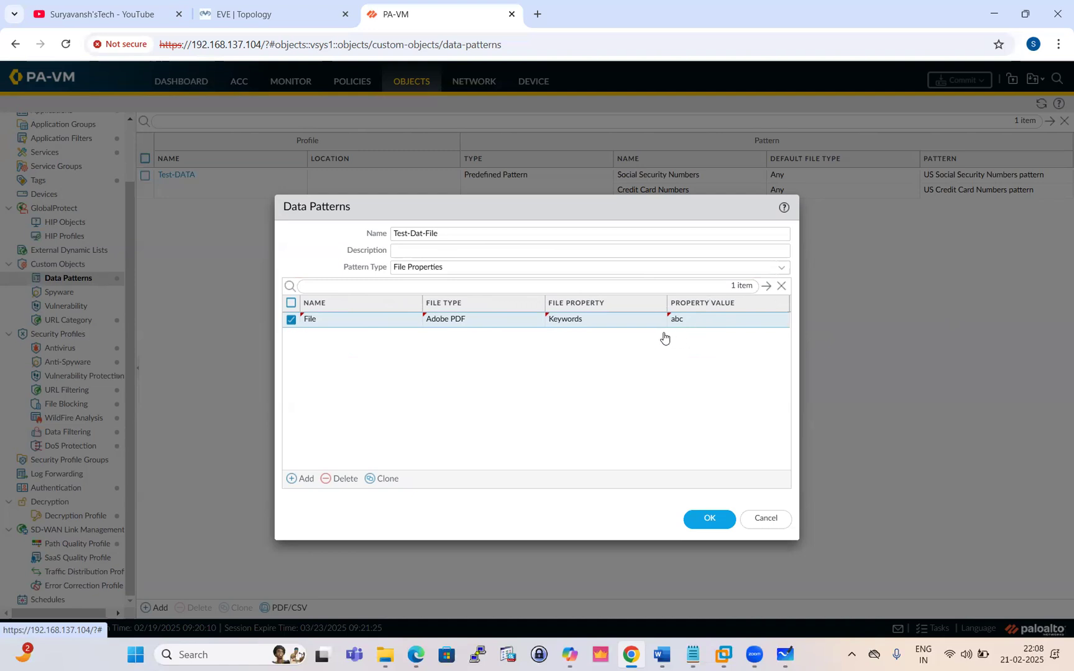
pyautogui.click(708, 518)
# Create a data filtering profile named Test-Data-file and add the Test-Dat-File data pattern to it
pyautogui.click(71, 433)
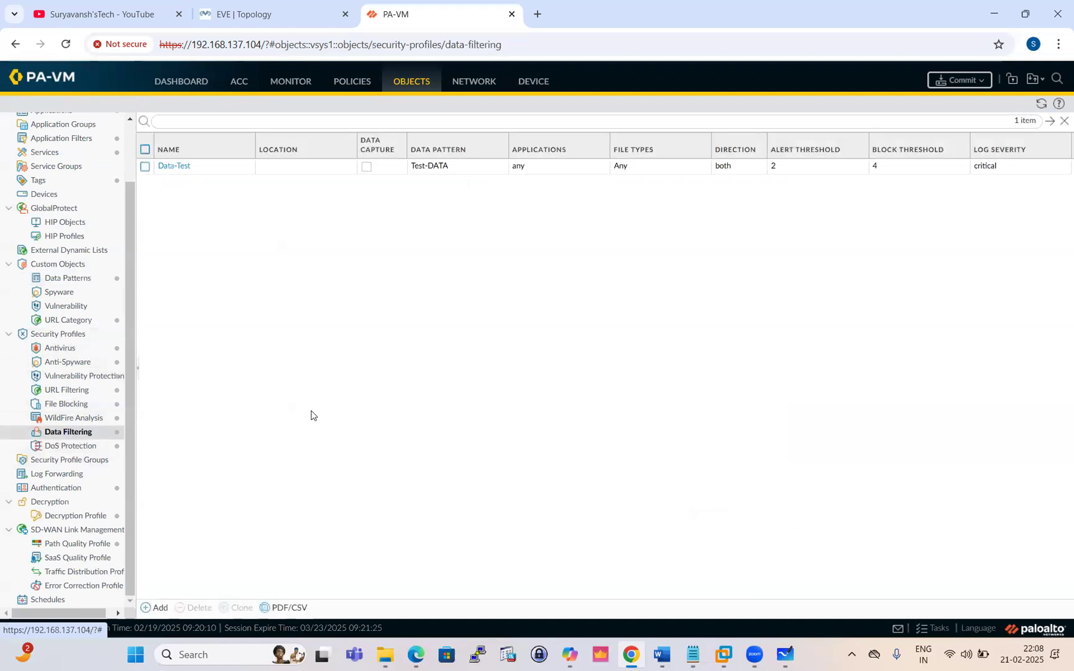
pyautogui.click(156, 607)
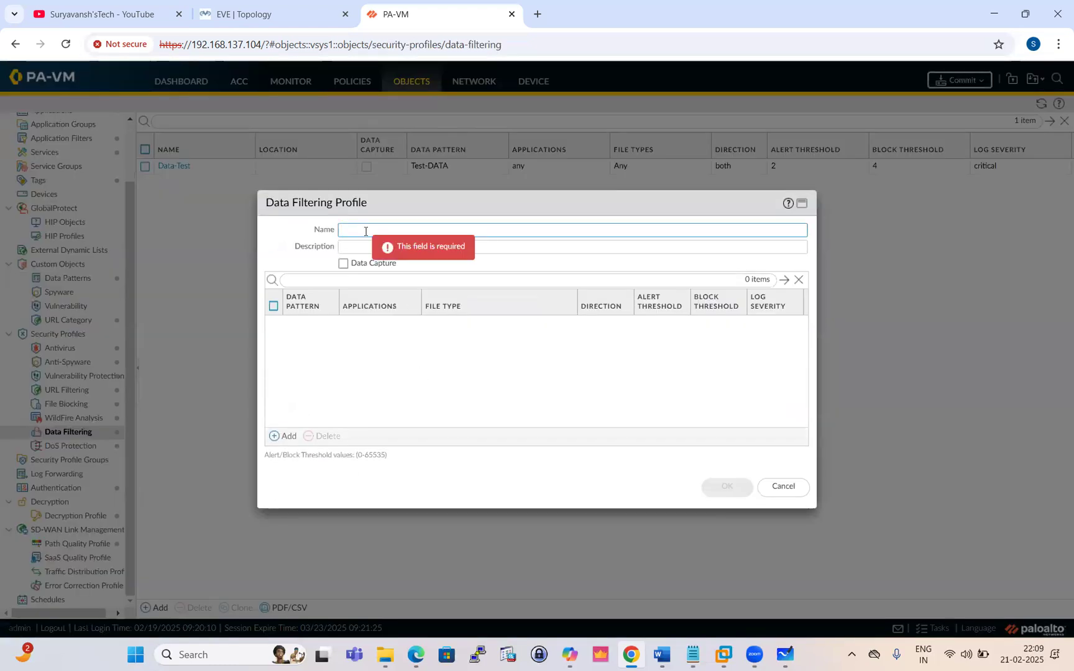
pyautogui.write('Tse')
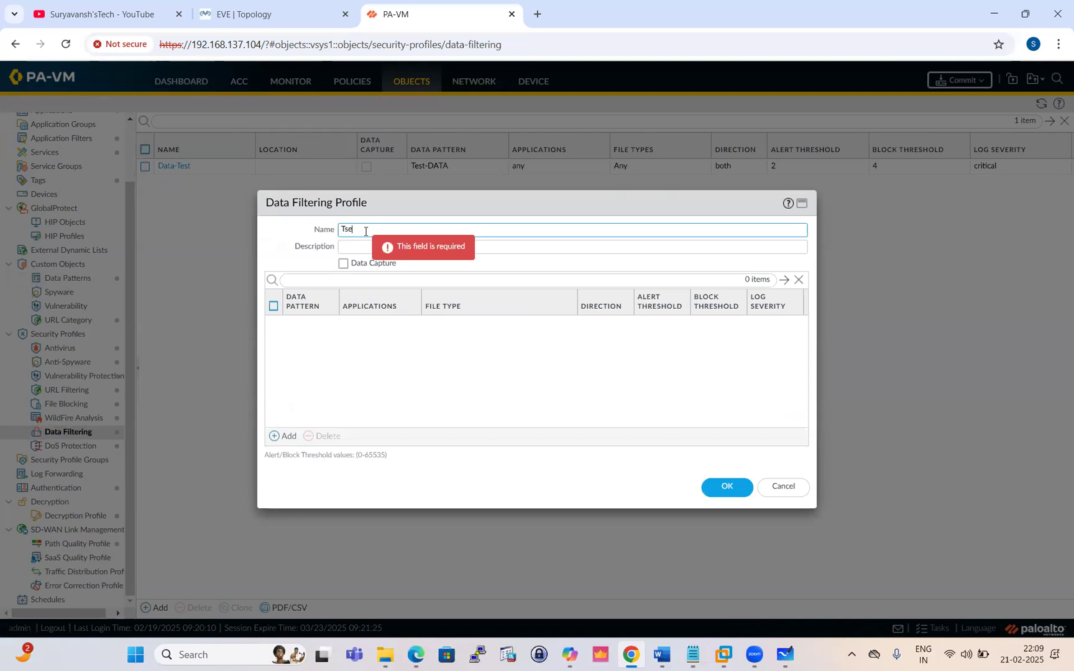
pyautogui.write('s')
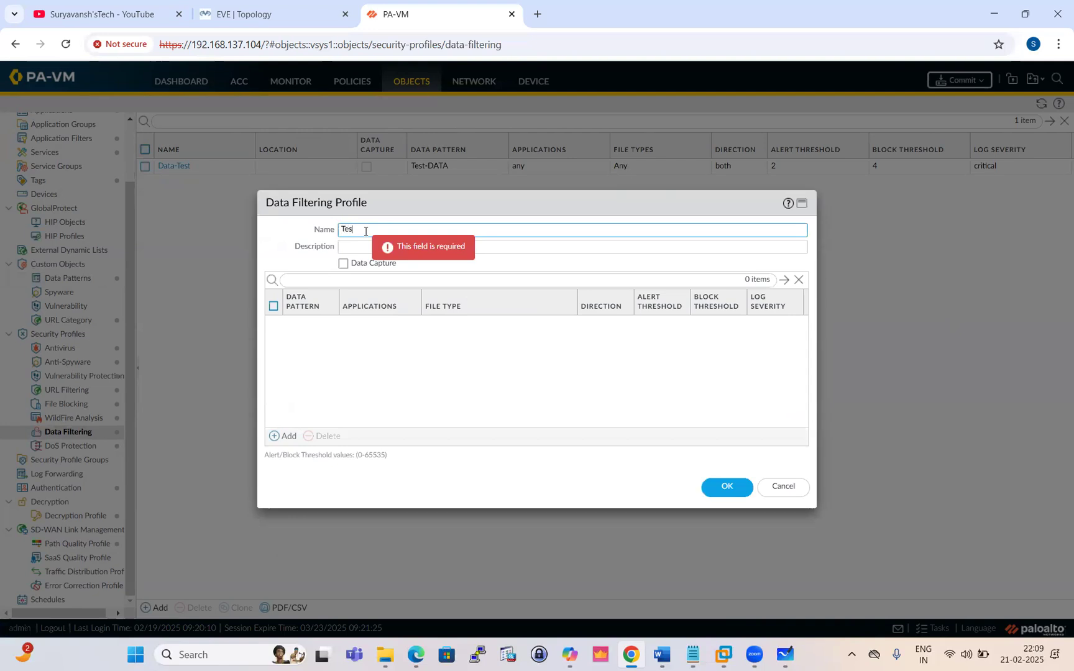
pyautogui.write('t-Data-file')
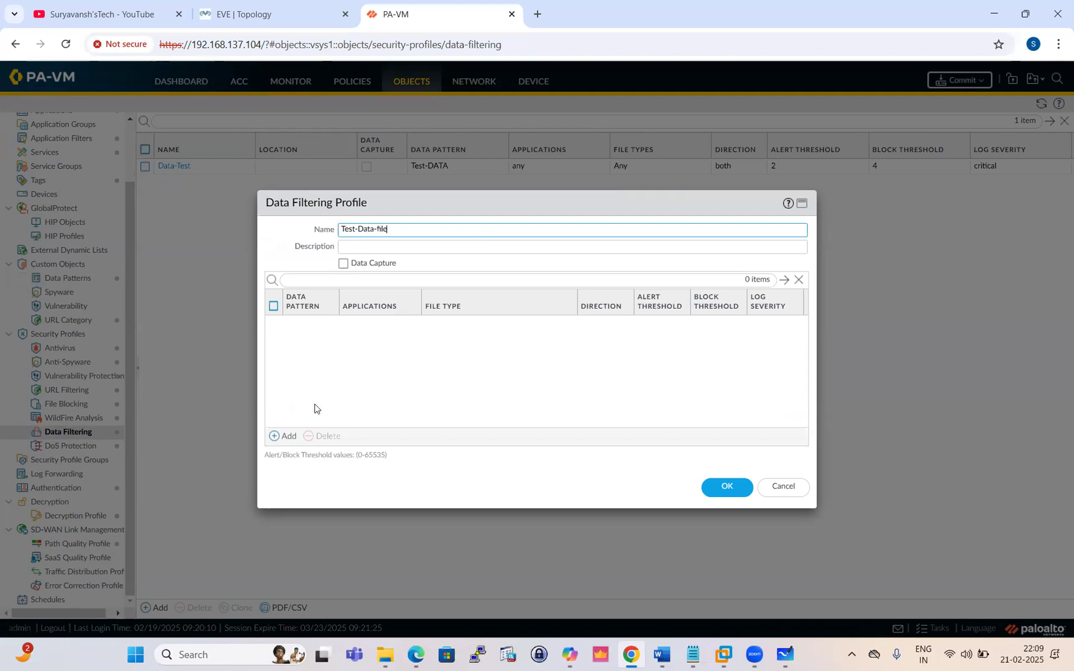
pyautogui.click(287, 437)
pyautogui.click(317, 340)
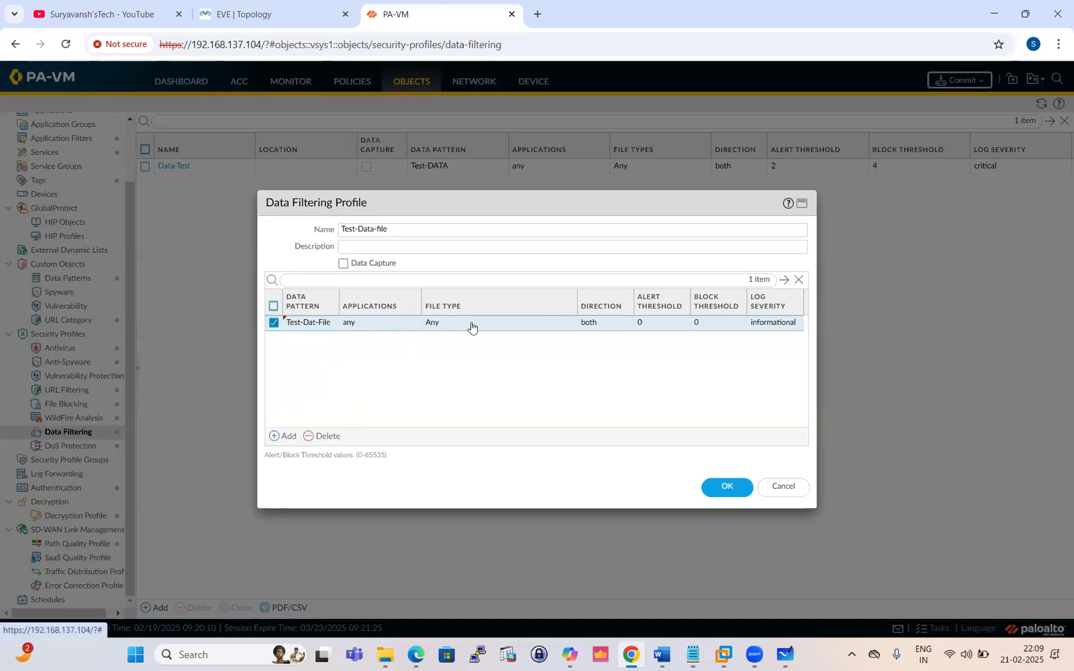
# Set the Test-Dat-File entry's alert threshold to 2 and block threshold to 4
pyautogui.click(655, 325)
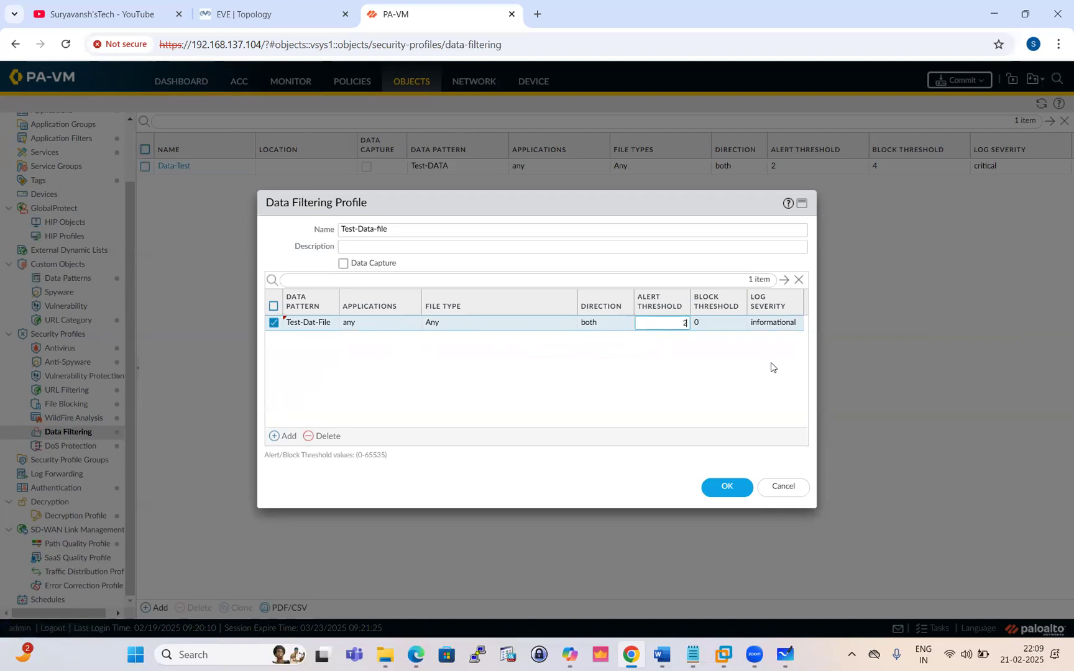
pyautogui.write('2')
pyautogui.press('Return')
pyautogui.click(720, 324)
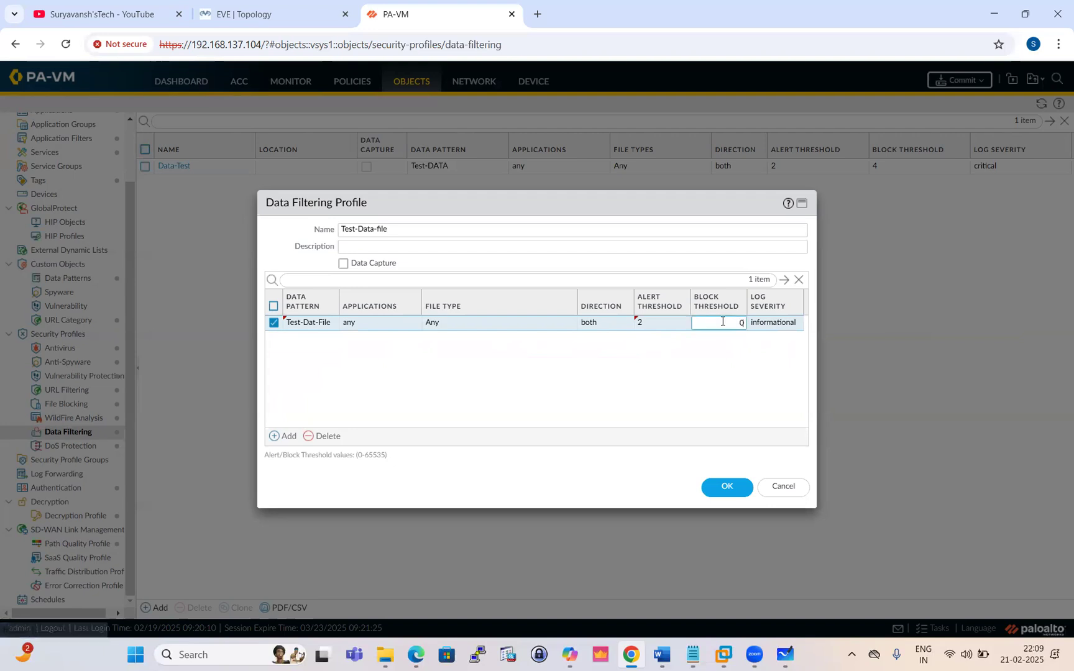
pyautogui.write('4')
pyautogui.click(661, 393)
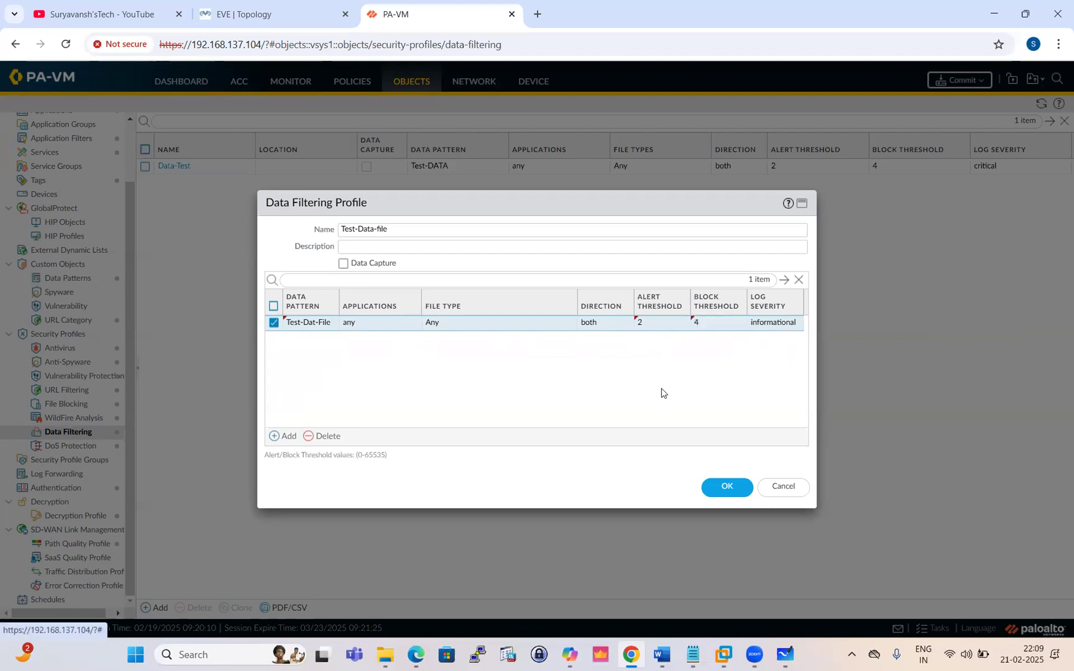
# Set the Test-Dat-File entry's log severity to critical and save the data filtering profile
pyautogui.click(780, 323)
pyautogui.click(773, 346)
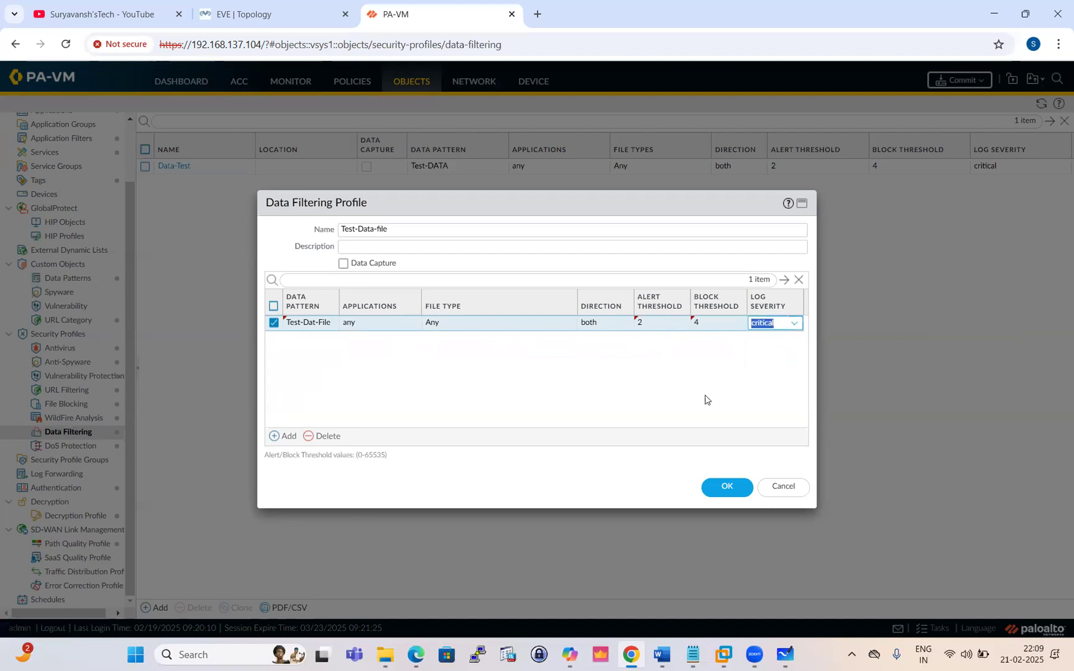
pyautogui.click(704, 401)
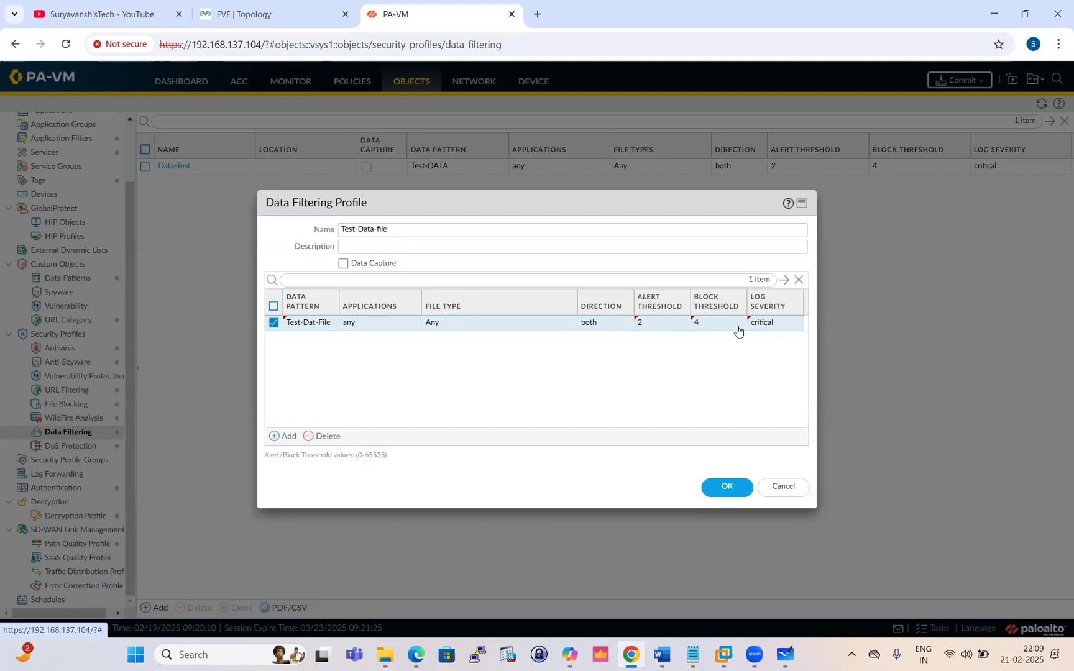
pyautogui.click(727, 488)
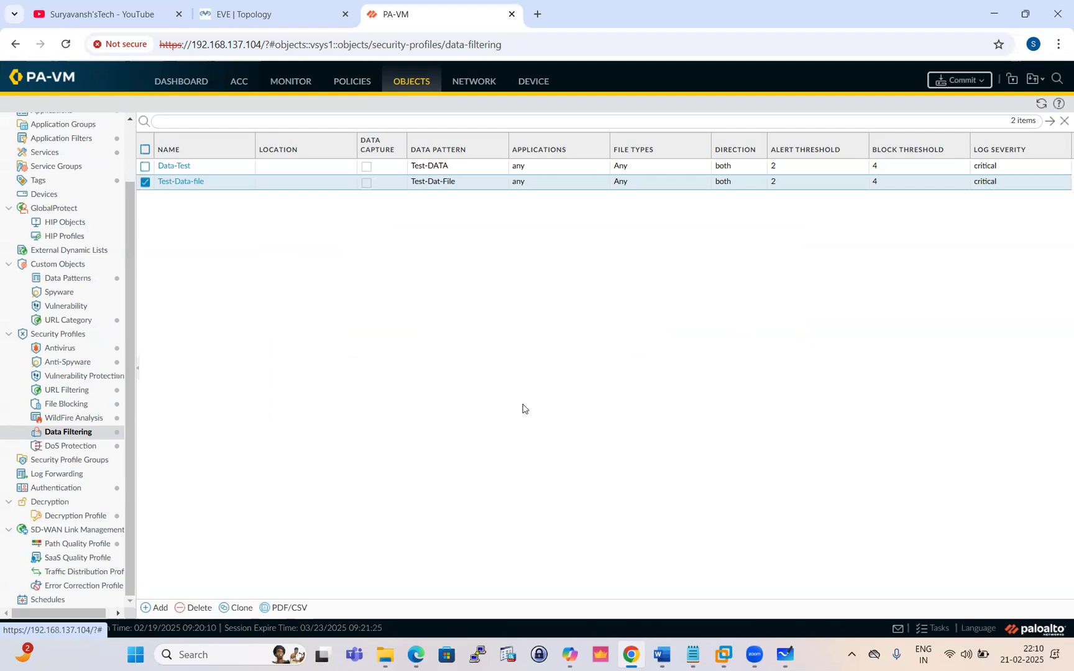
# Consult the Monitor Data Filter Log section of Data+Filtering+Profile.pdf in Edge, and view the firewall's Data Filtering logs in Chrome
pyautogui.click(417, 655)
pyautogui.scroll(3, 422, 395)
pyautogui.scroll(-3, 422, 395)
pyautogui.click(381, 370)
pyautogui.moveTo(288, 250); pyautogui.dragTo(412, 331)
pyautogui.scroll(10, 383, 341)
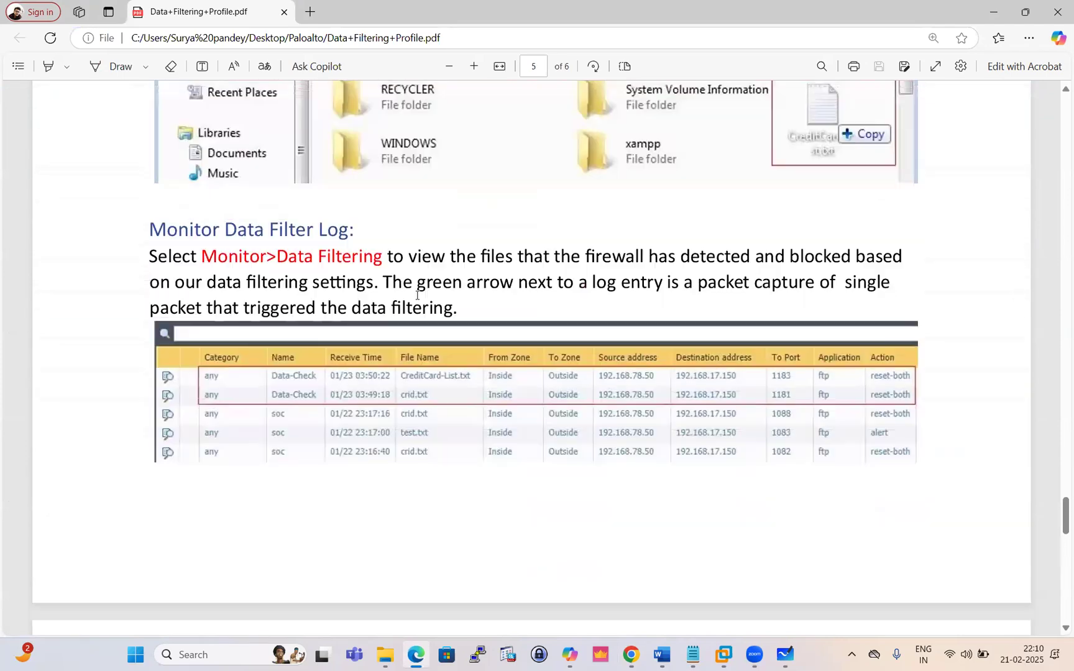
pyautogui.click(631, 654)
pyautogui.click(291, 81)
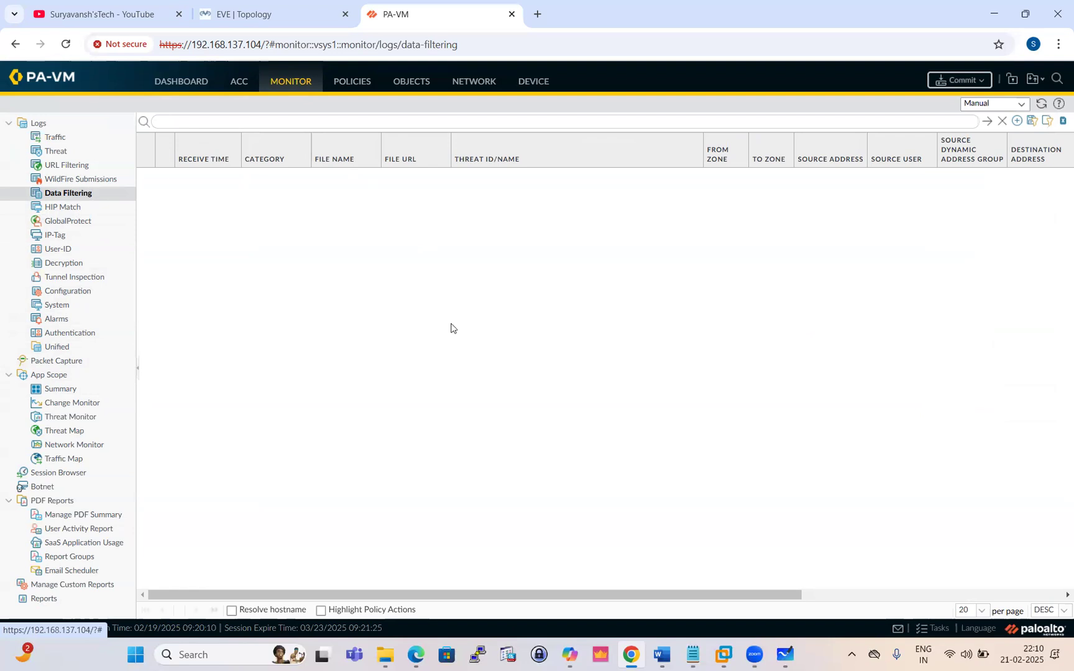
# Switch to the data filtering PDF in Edge and review it from the log monitoring section back to the first page's overview
pyautogui.click(417, 651)
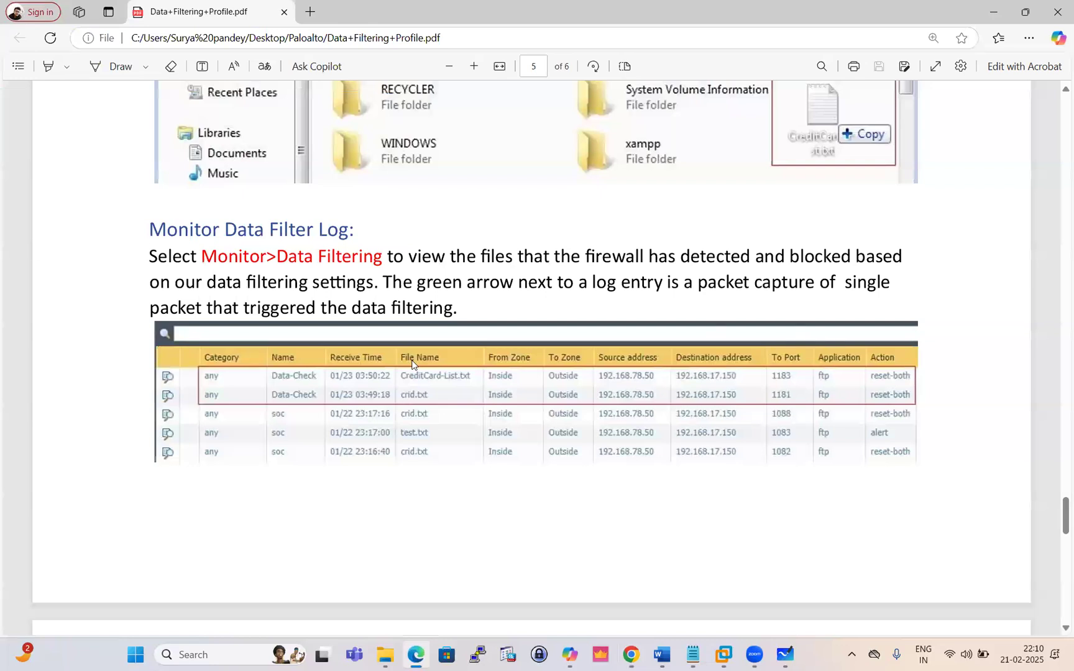
pyautogui.scroll(4, 410, 362)
pyautogui.scroll(15, 417, 362)
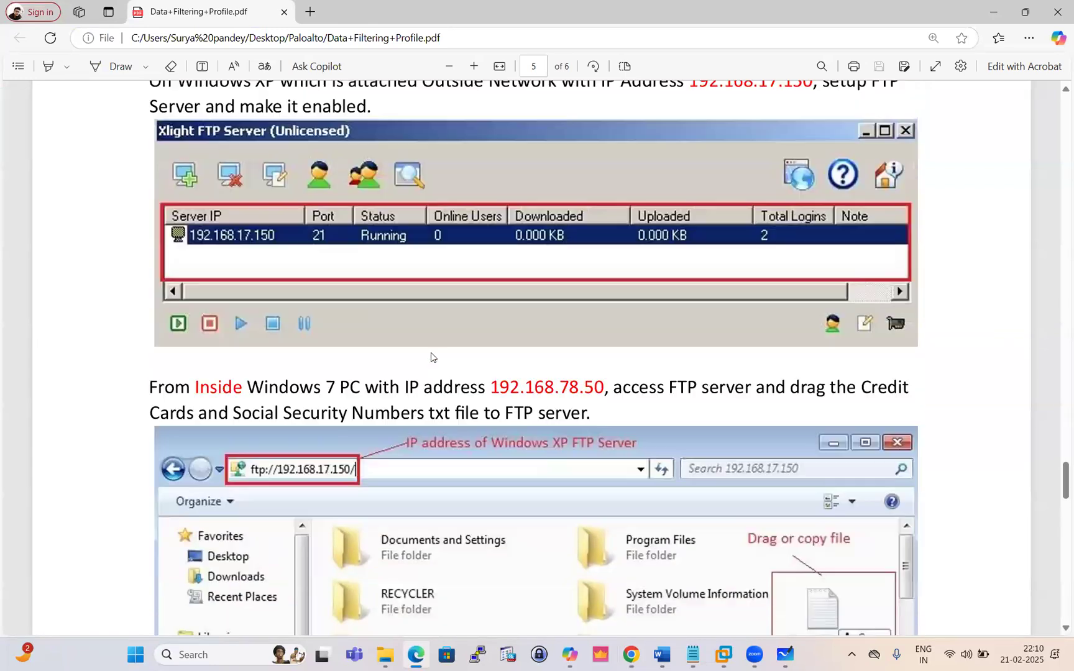
pyautogui.scroll(15, 379, 340)
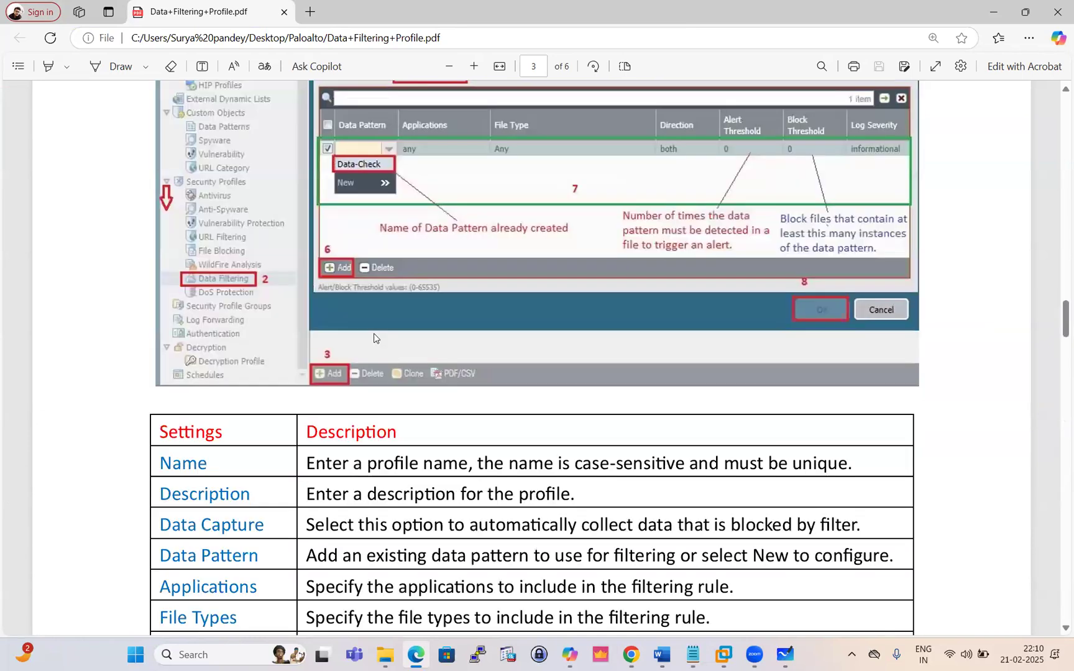
pyautogui.scroll(15, 374, 337)
pyautogui.scroll(15, 374, 338)
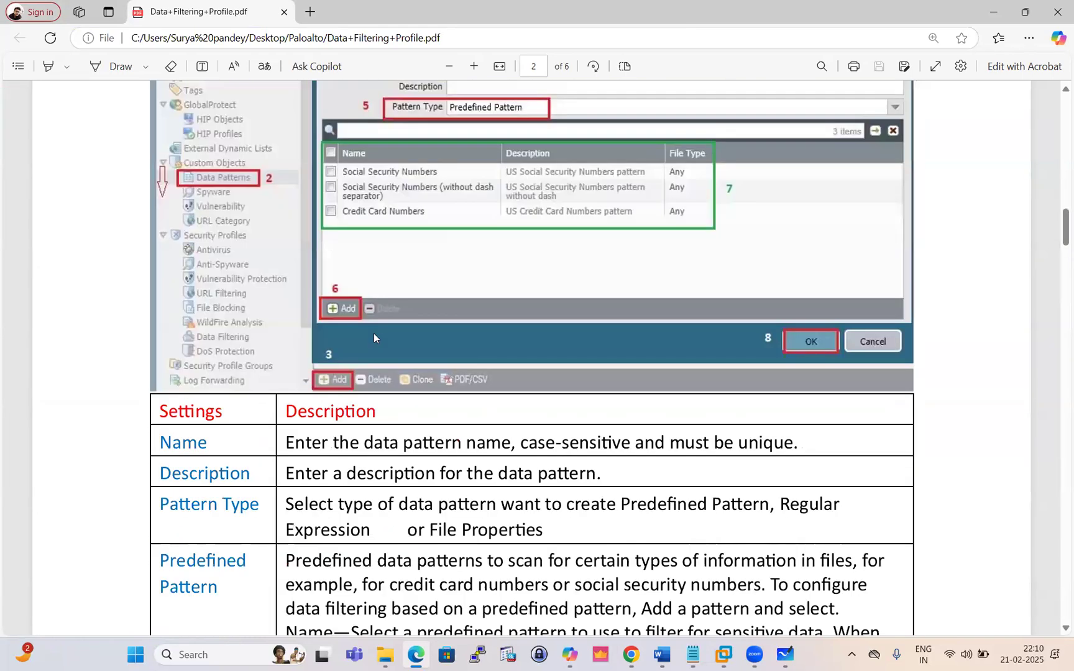
pyautogui.scroll(7, 374, 337)
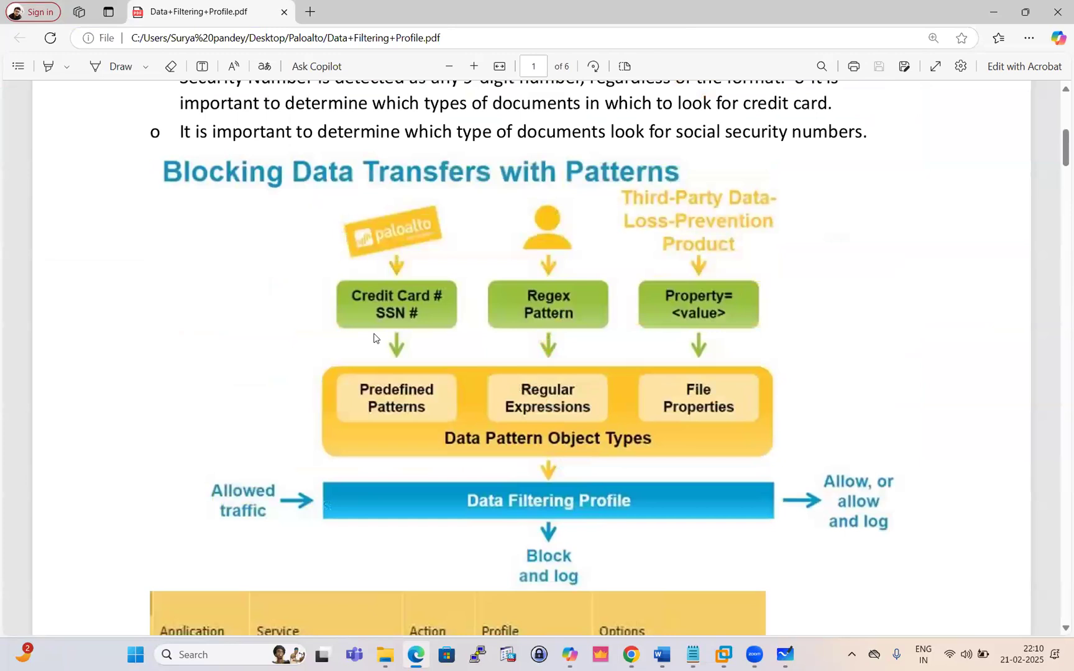
pyautogui.scroll(3, 374, 338)
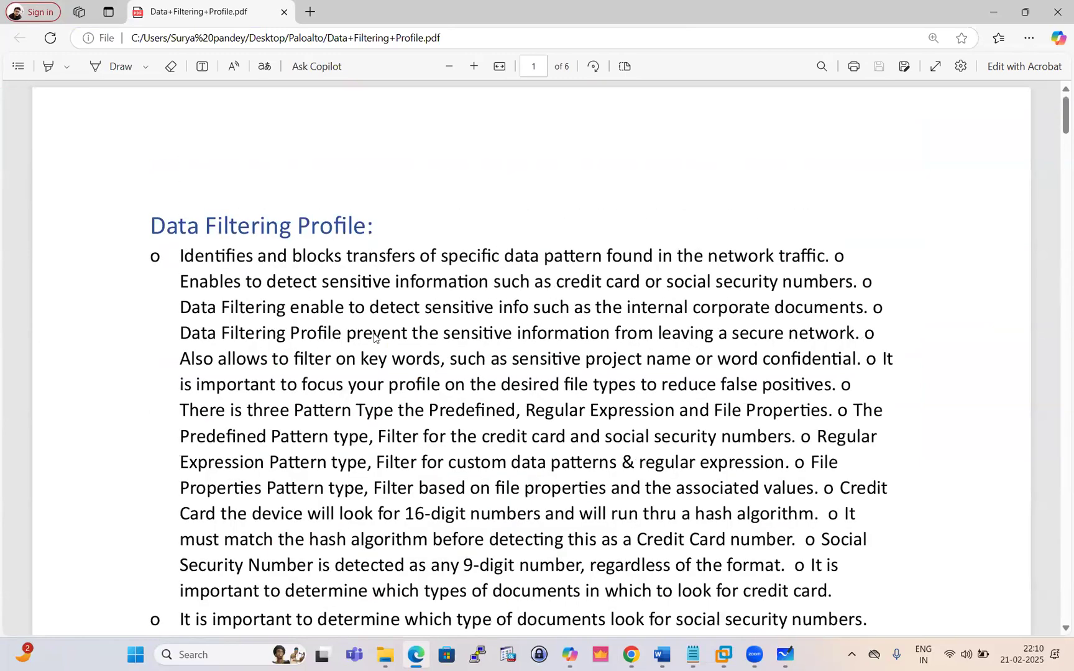